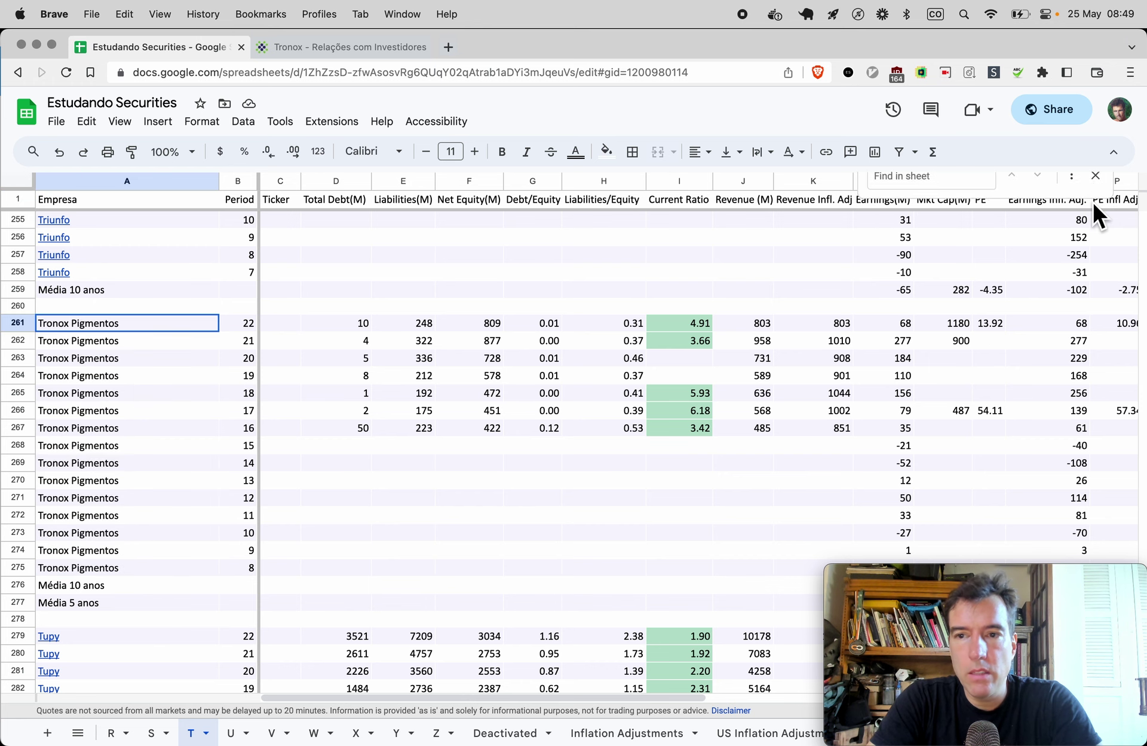
# Review the Tronox Pigmentos history across debt, equity, current ratio, revenue, earnings, P/E and free cash flow columns
pyautogui.scroll(-3, 626, 463)
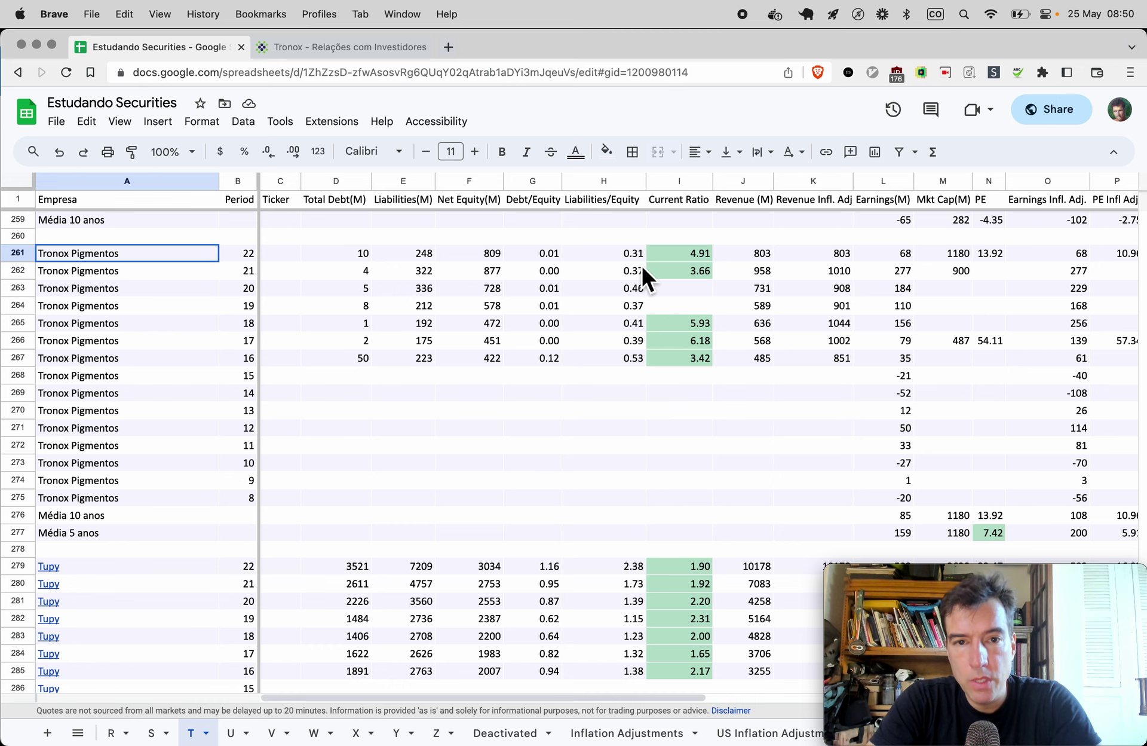
pyautogui.hscroll(4, 636, 264)
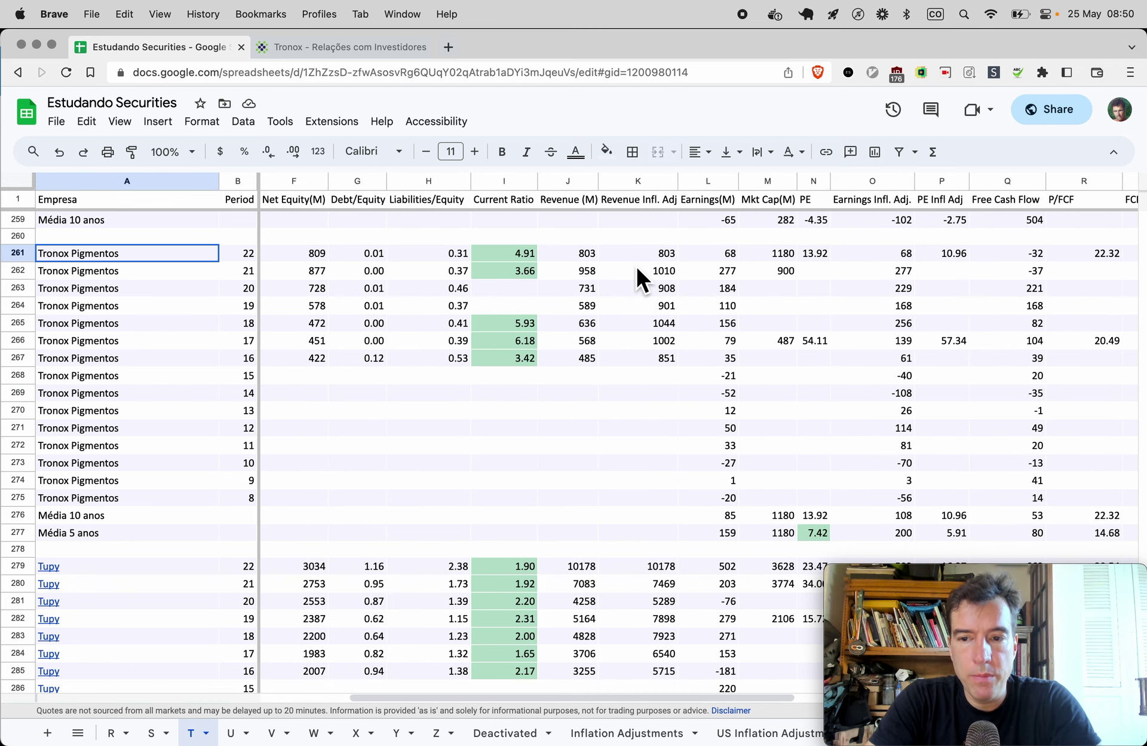
pyautogui.hscroll(2, 636, 263)
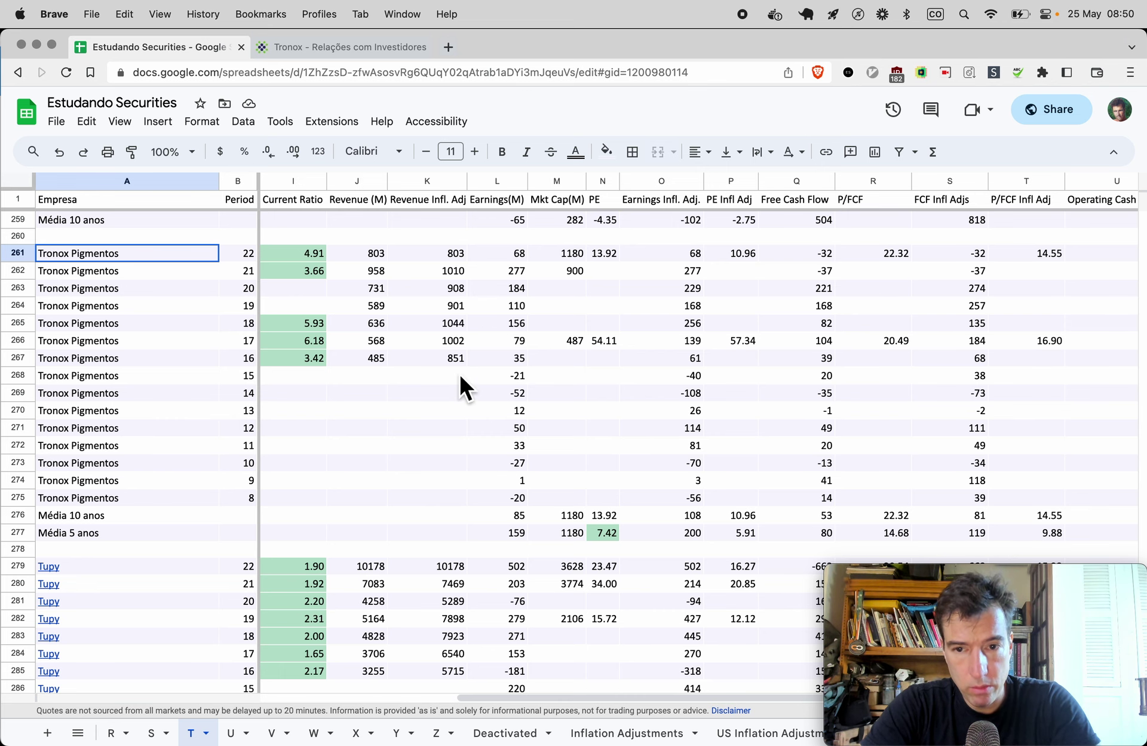
pyautogui.hscroll(-5, 459, 371)
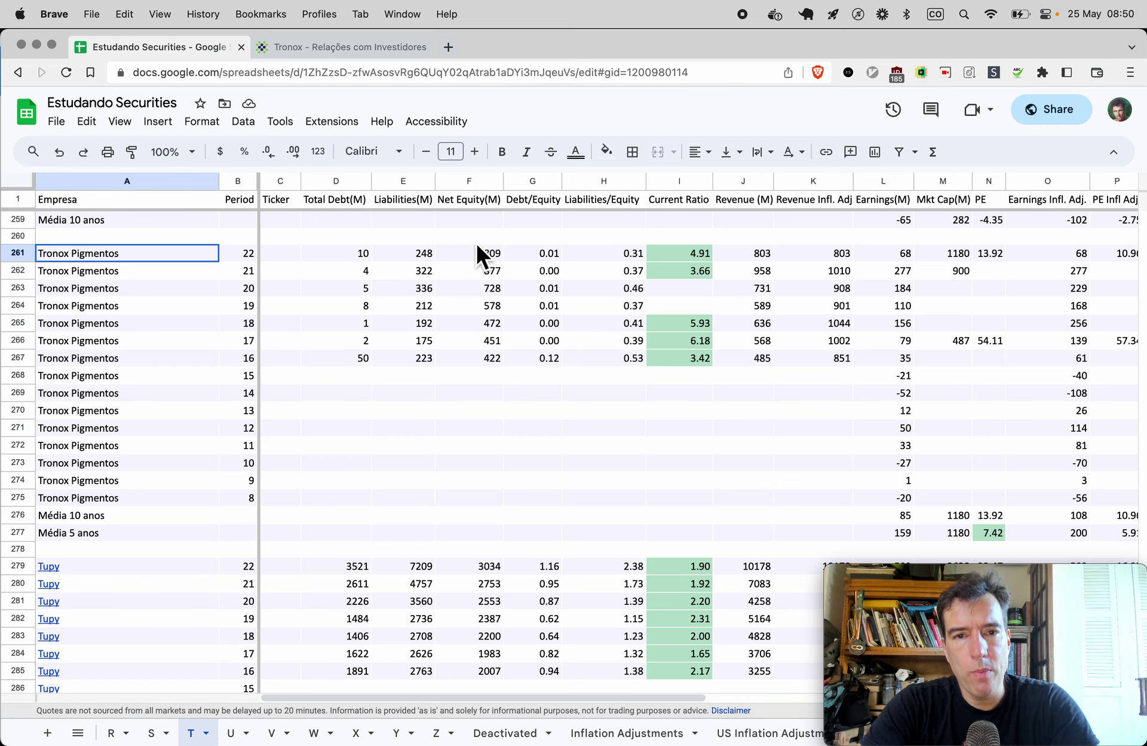
pyautogui.hscroll(3, 502, 266)
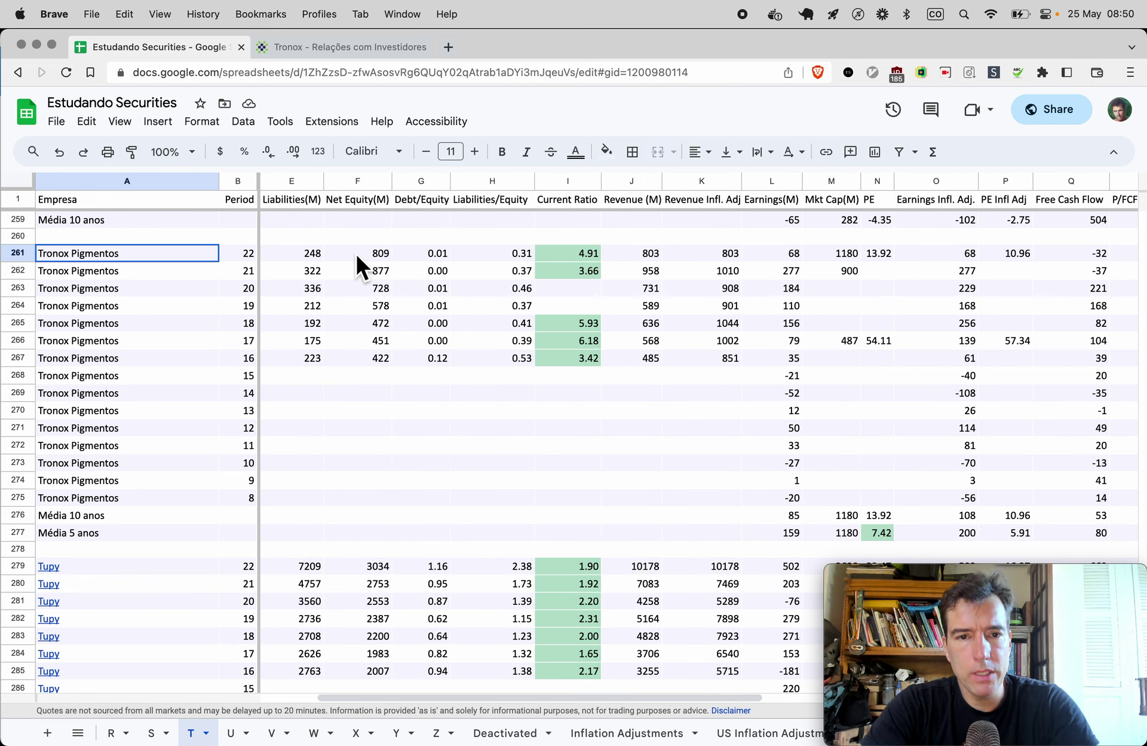
pyautogui.hscroll(3, 386, 261)
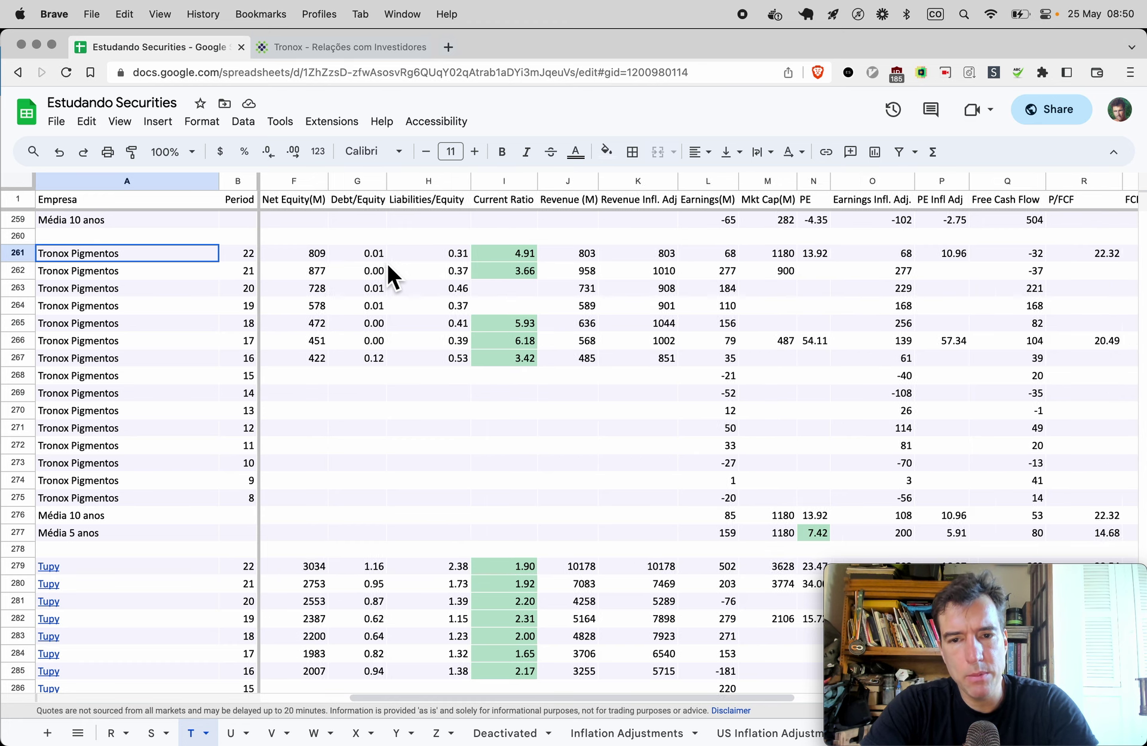
pyautogui.scroll(-1, 386, 260)
pyautogui.hscroll(3, 810, 441)
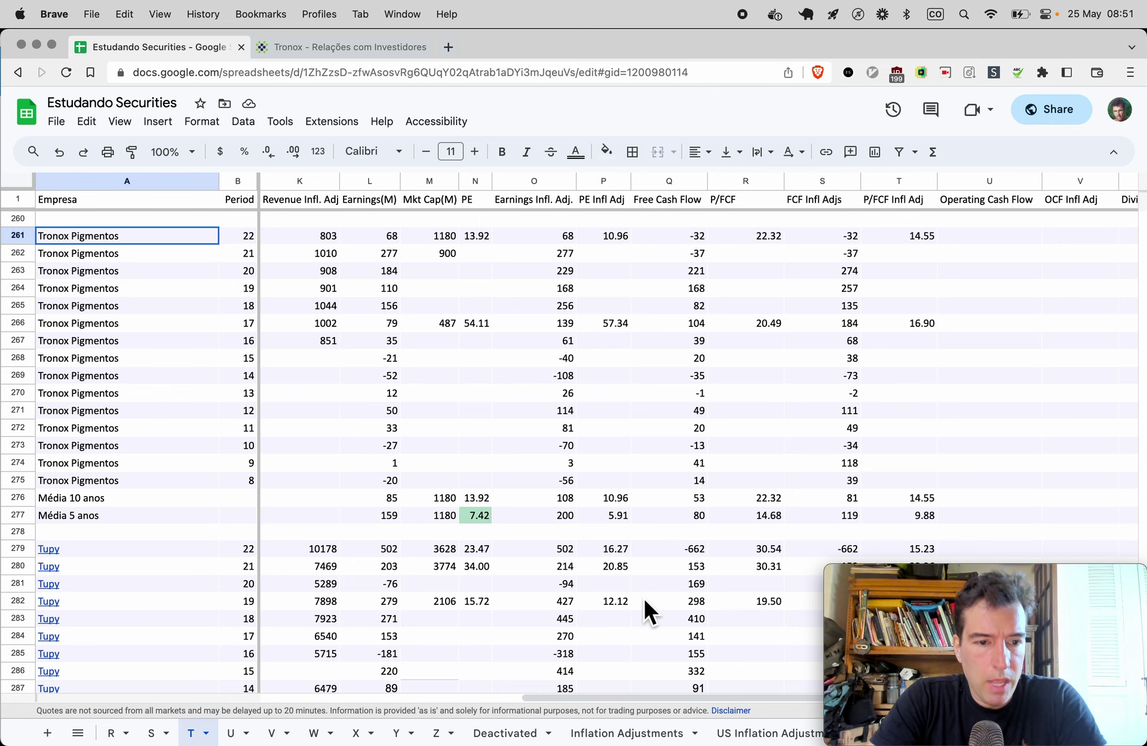
pyautogui.scroll(1, 329, 383)
pyautogui.hscroll(-1, 329, 383)
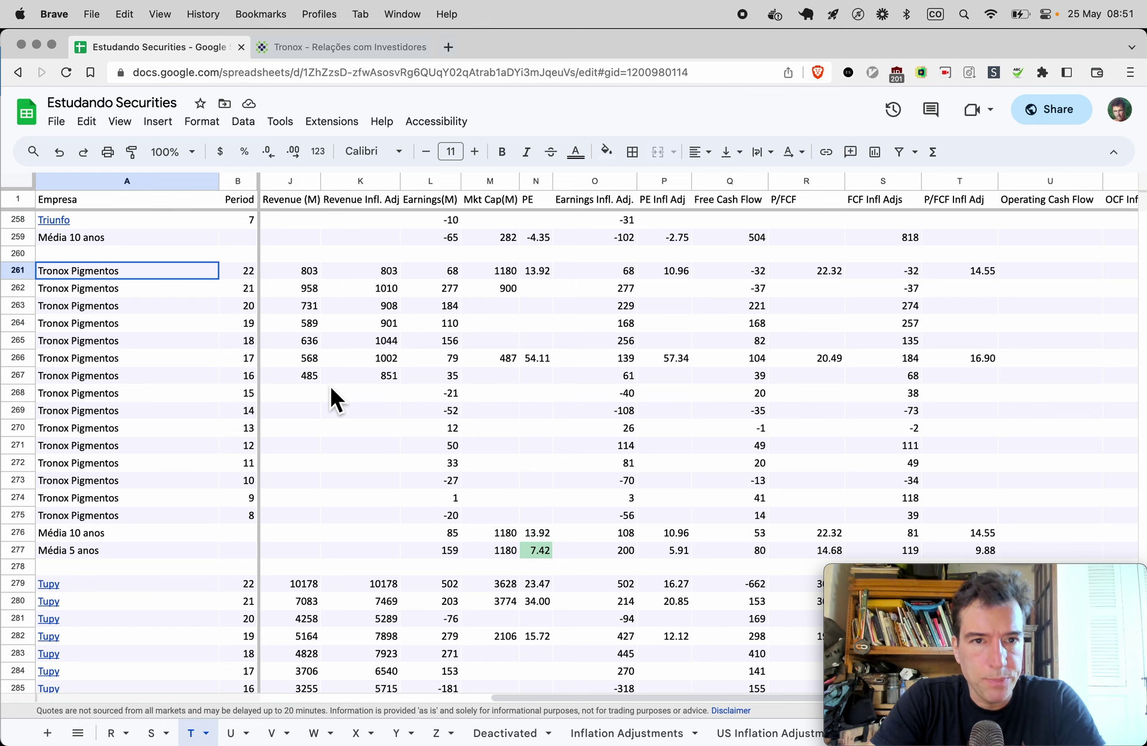
pyautogui.hscroll(-5, 328, 384)
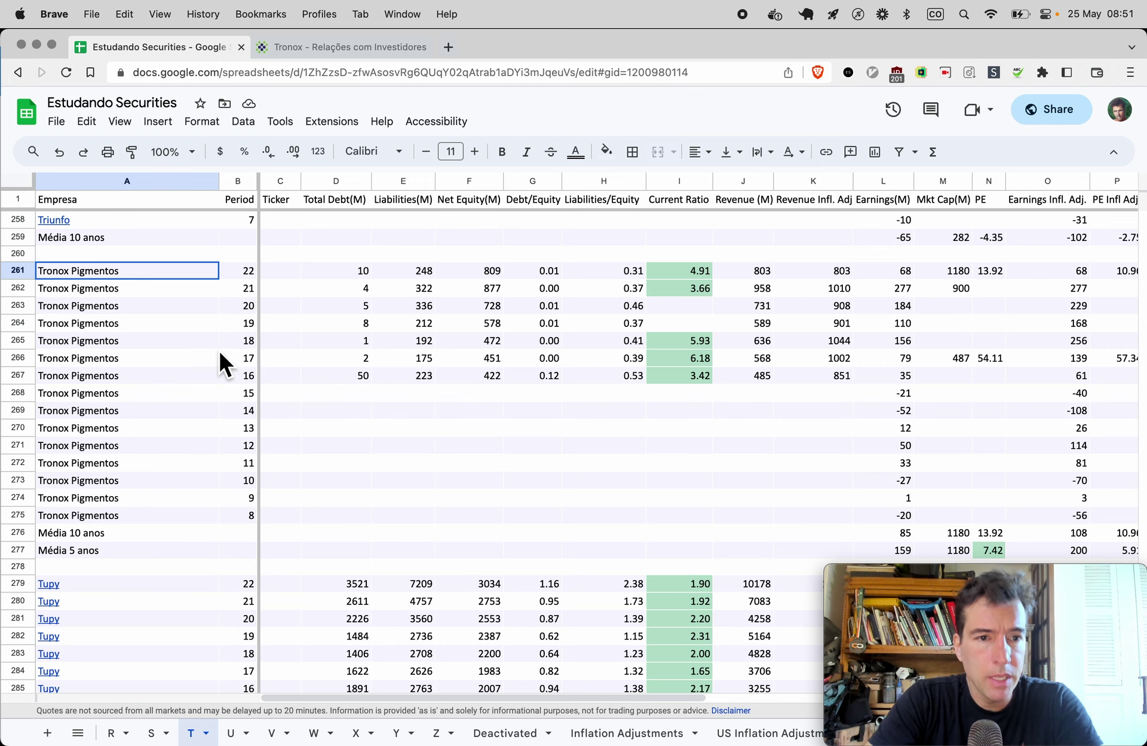
# Switch to the Tronox investor relations site and open the 31/03/2023 ITR report from Central de Resultados
pyautogui.hotkey('ctrl', 'Tab')
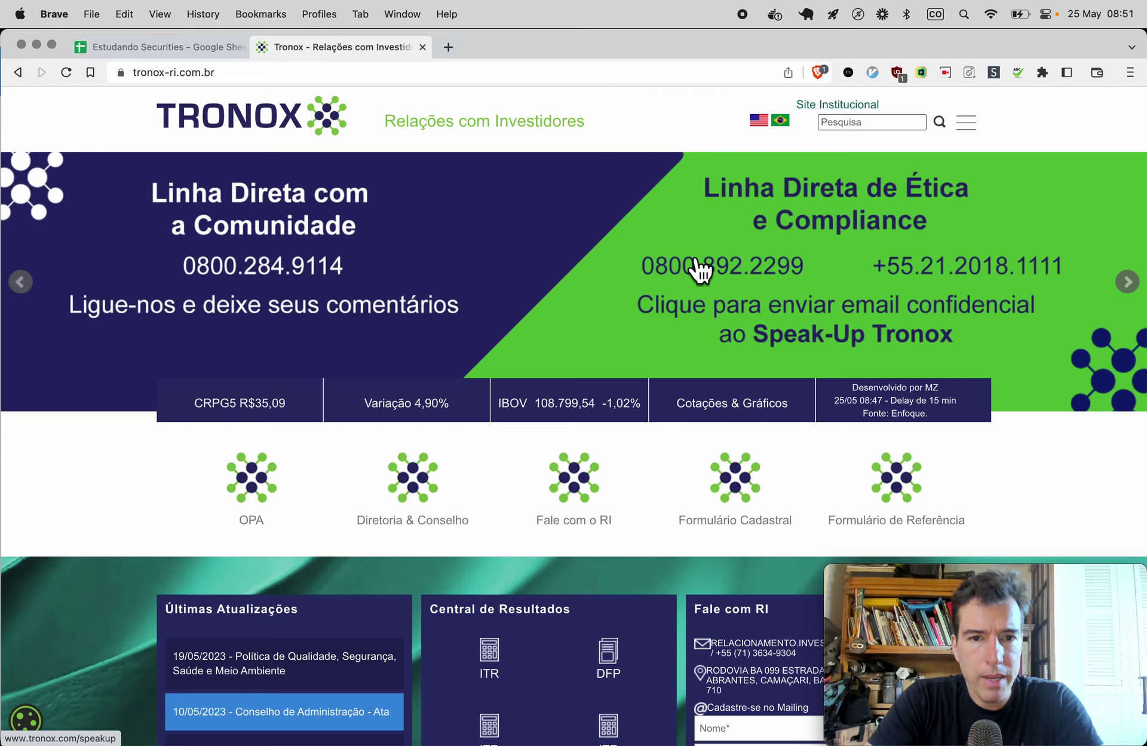
pyautogui.scroll(-5, 287, 425)
pyautogui.scroll(5, 228, 418)
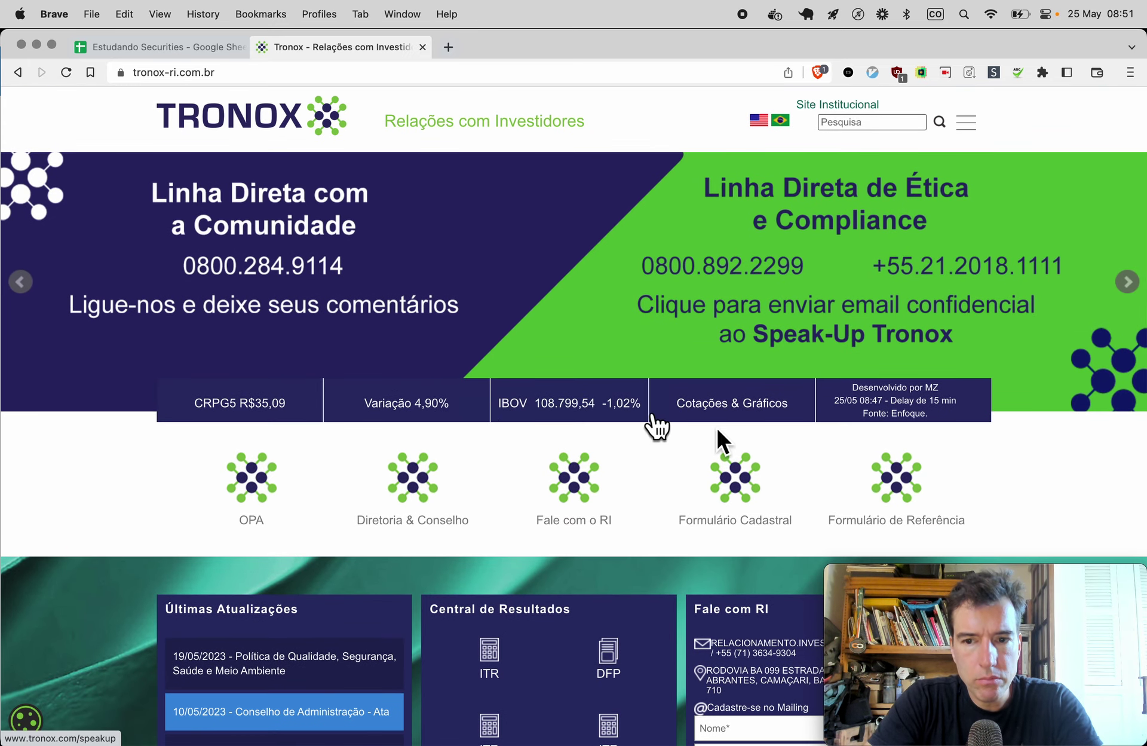
pyautogui.scroll(-2, 784, 454)
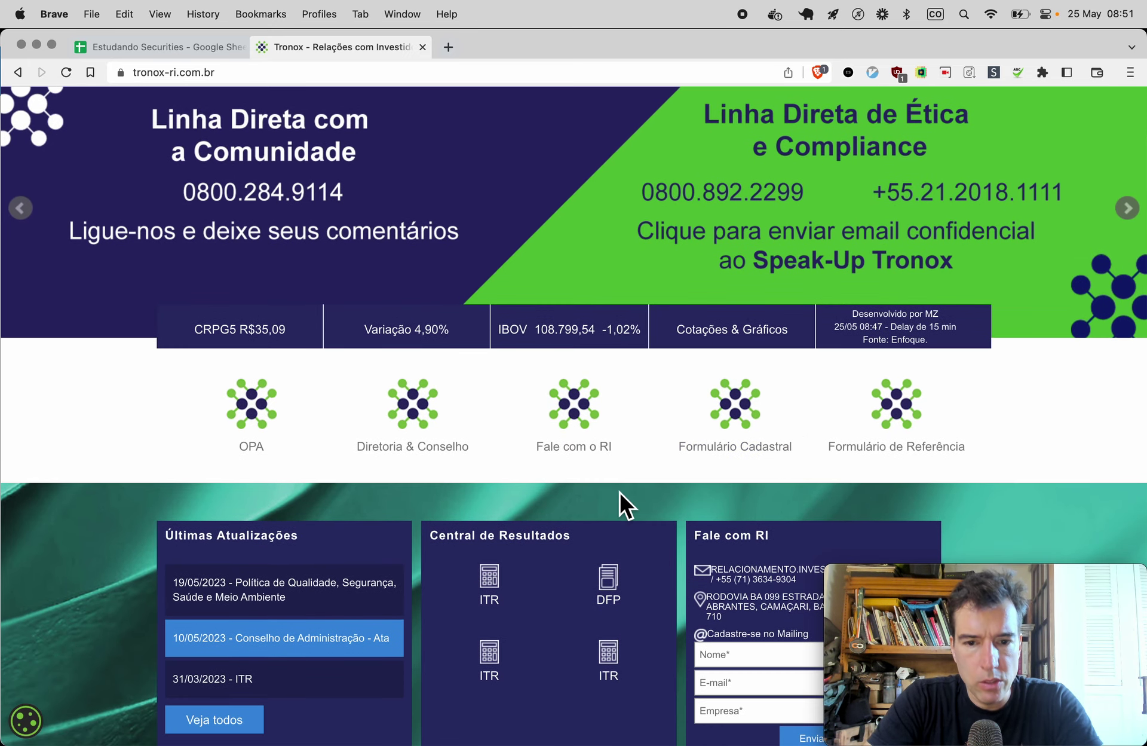
pyautogui.scroll(-2, 619, 492)
pyautogui.click(485, 499)
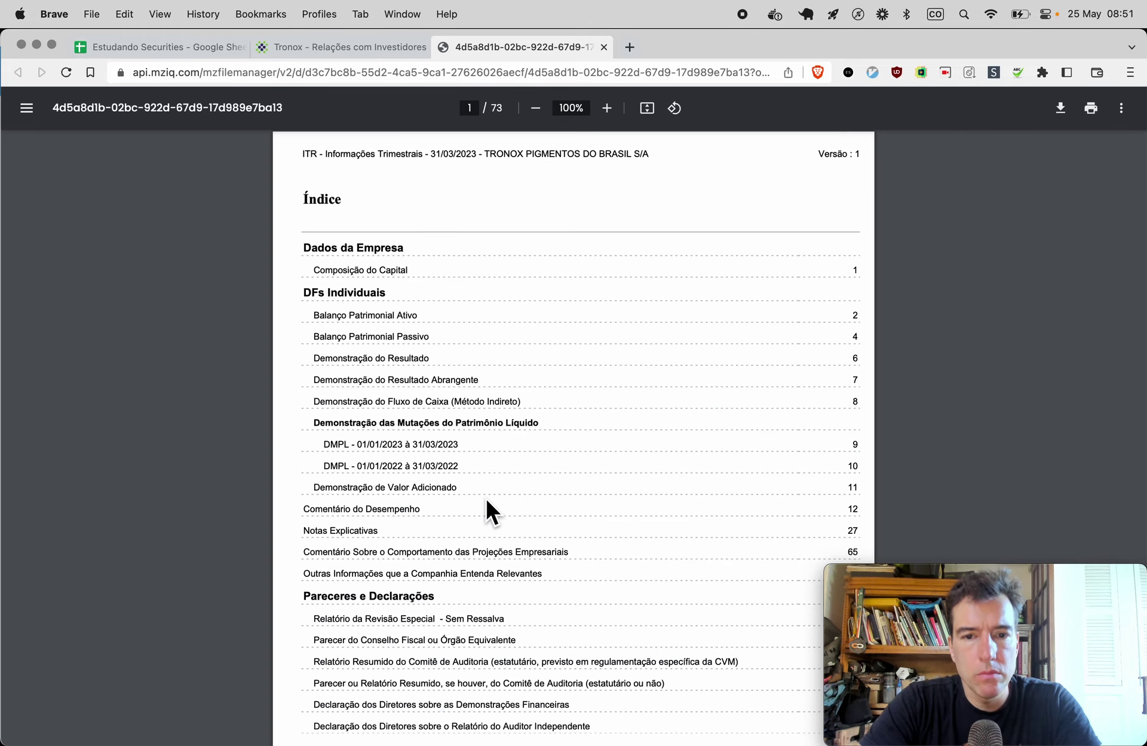
# Skim the ITR report from the index through the financial statements to the Comentário do Desempenho section
pyautogui.scroll(-12, 458, 417)
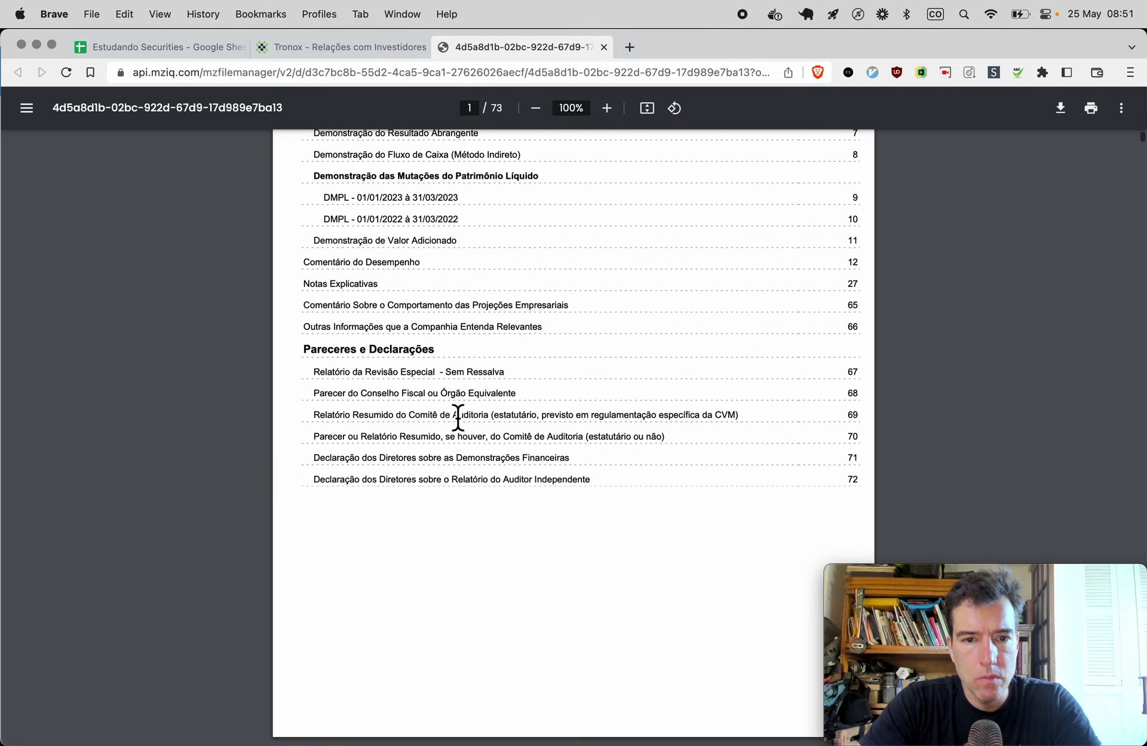
pyautogui.scroll(-14, 458, 416)
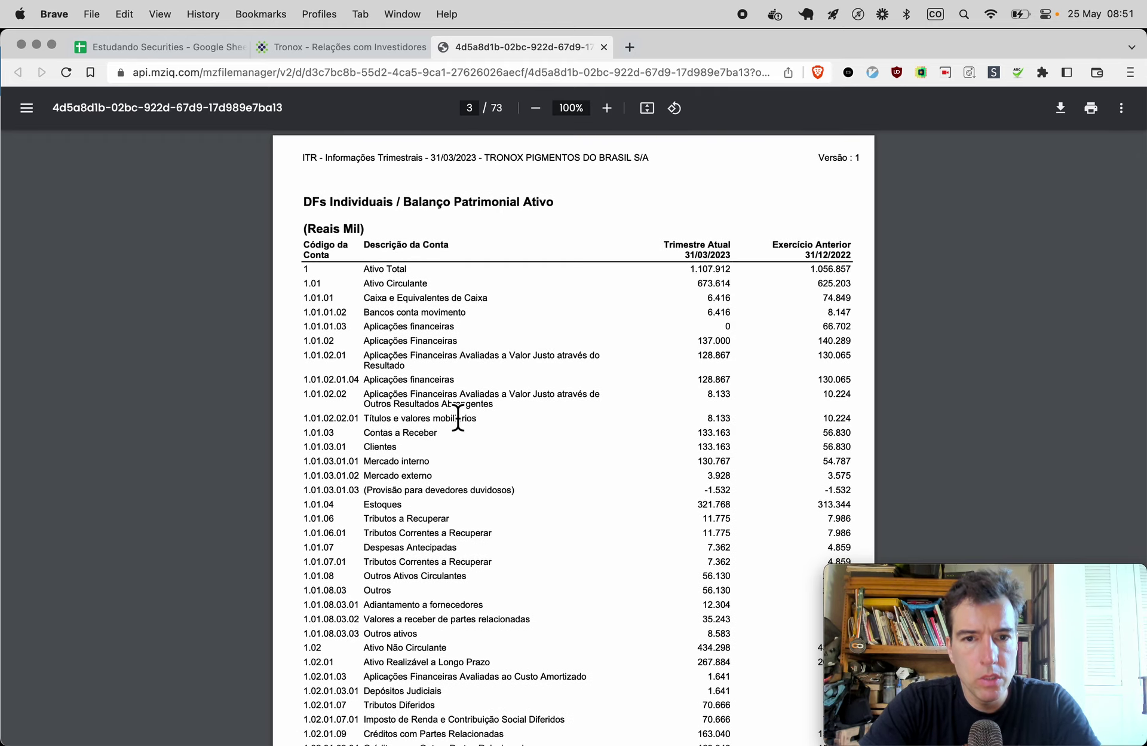
pyautogui.scroll(-20, 458, 416)
pyautogui.scroll(4, 458, 416)
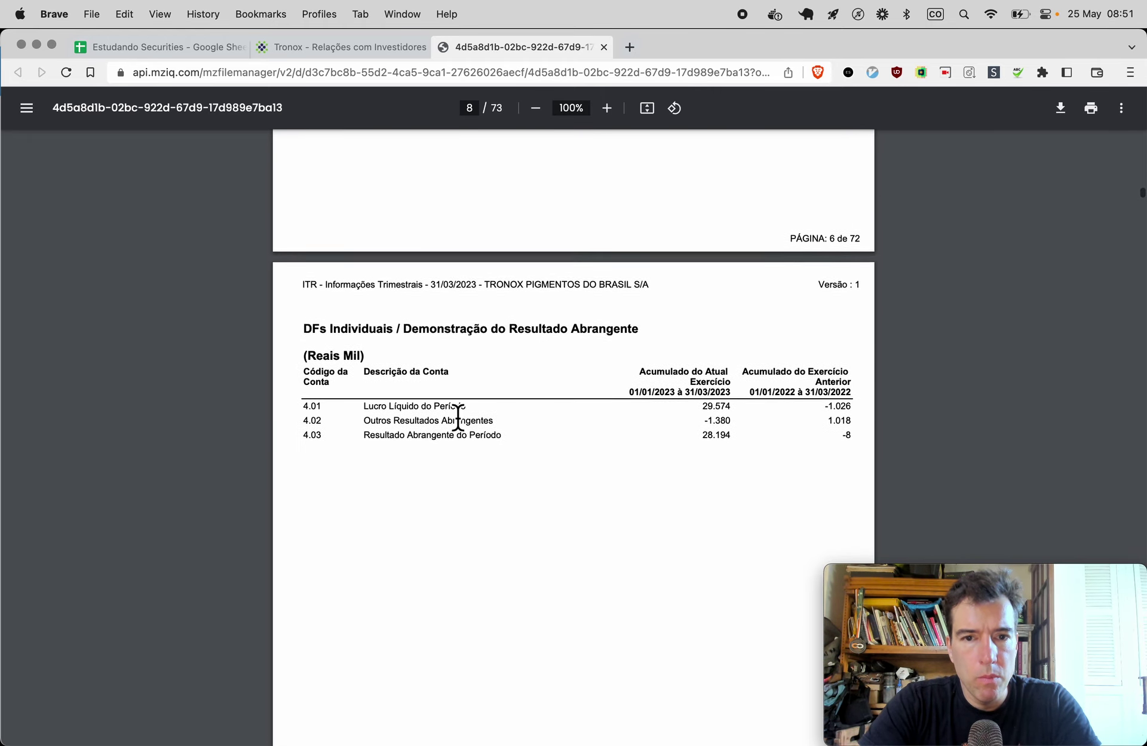
pyautogui.scroll(-20, 458, 417)
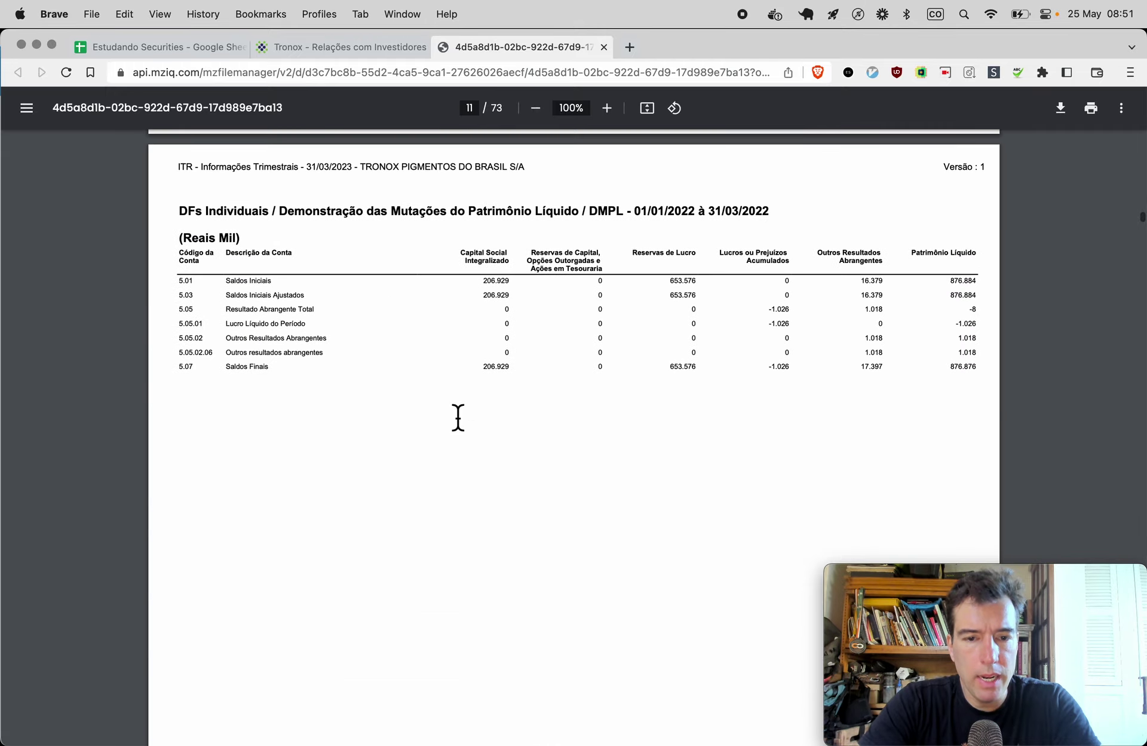
pyautogui.scroll(15, 459, 417)
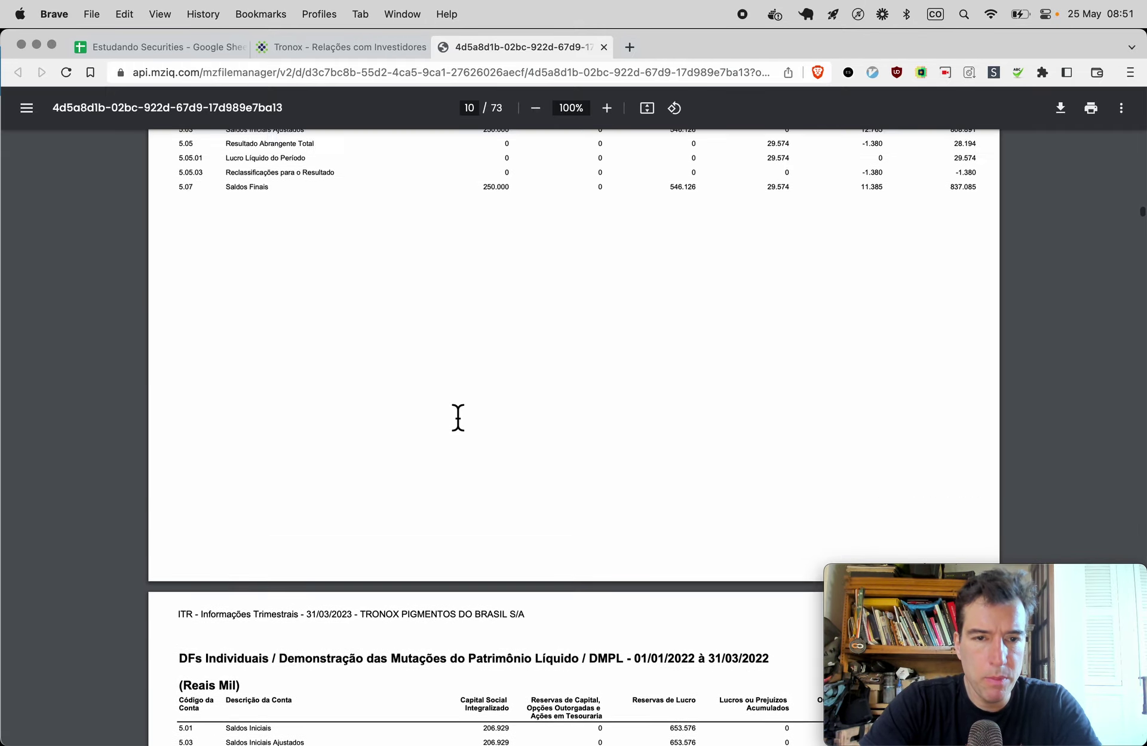
pyautogui.scroll(-20, 458, 416)
pyautogui.scroll(5, 458, 416)
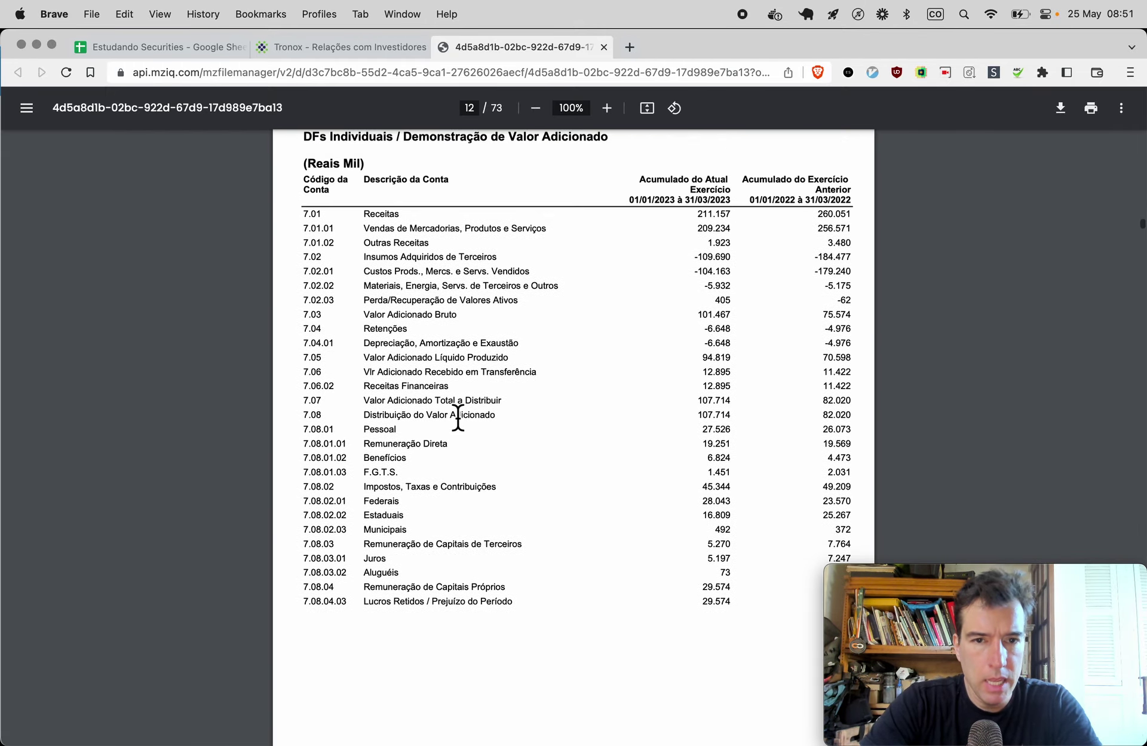
pyautogui.scroll(1, 458, 416)
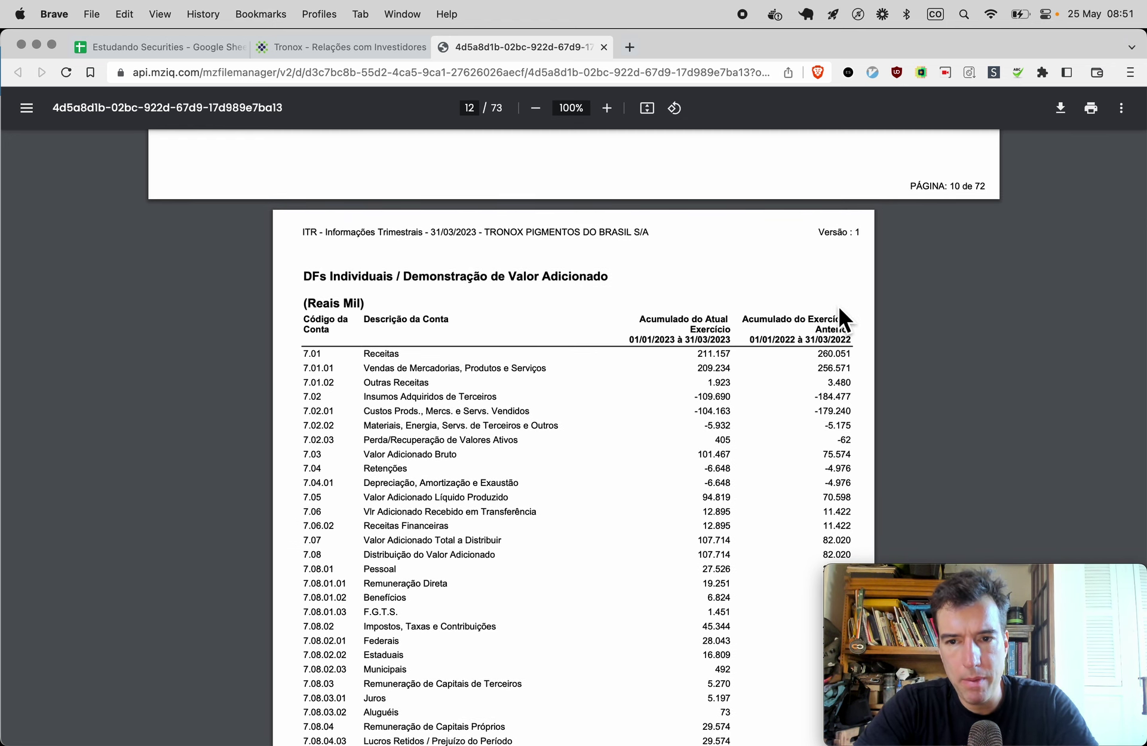
pyautogui.scroll(-20, 535, 576)
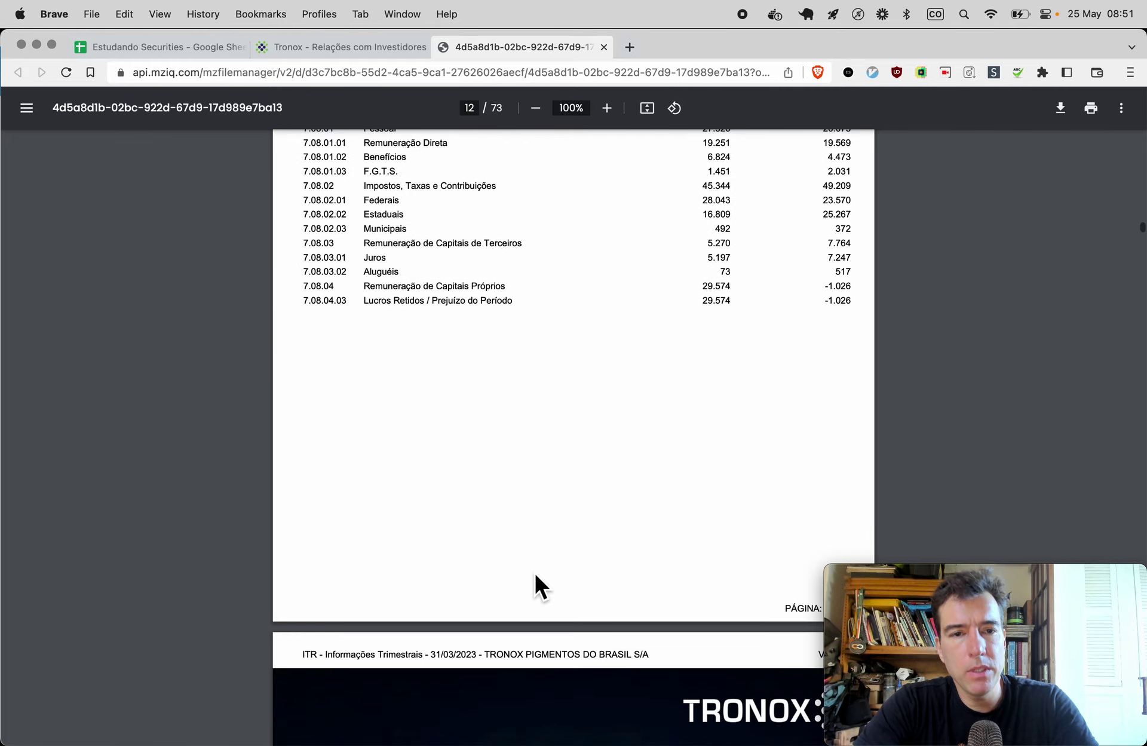
pyautogui.scroll(-3, 535, 575)
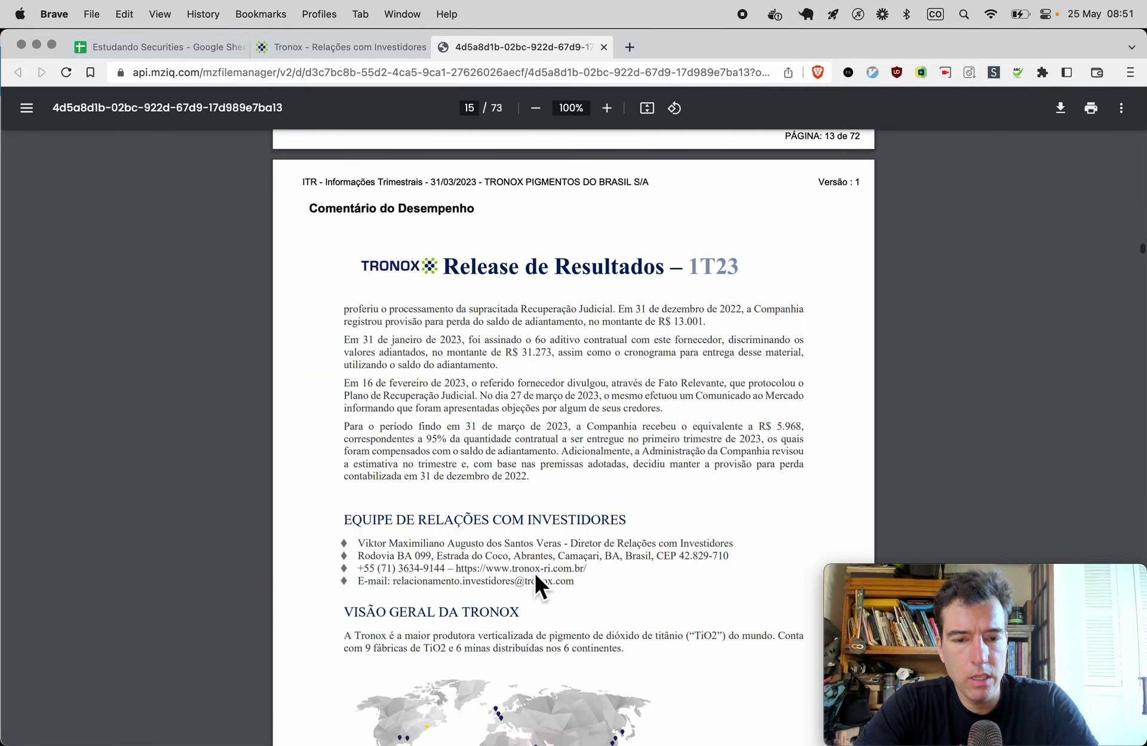
# Go back through the cash flow and income statements to Patrimônio Líquido in the Balanço Patrimonial Passivo
pyautogui.scroll(20, 535, 575)
pyautogui.scroll(20, 535, 575)
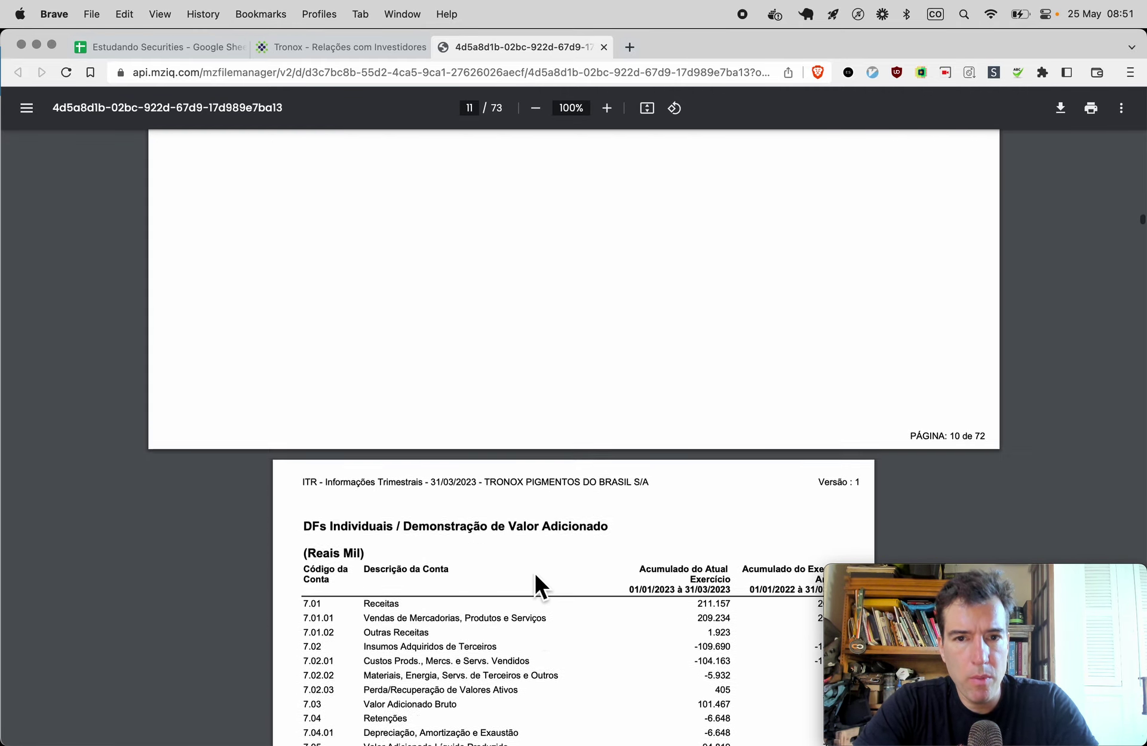
pyautogui.scroll(18, 535, 575)
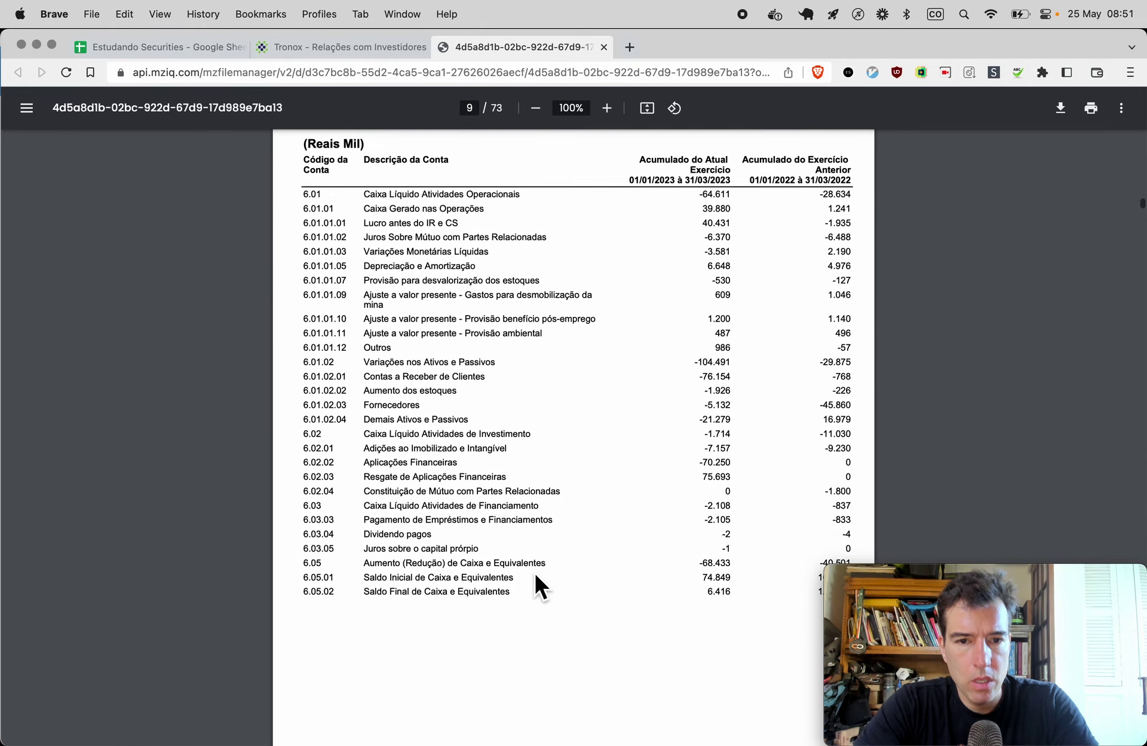
pyautogui.scroll(10, 536, 575)
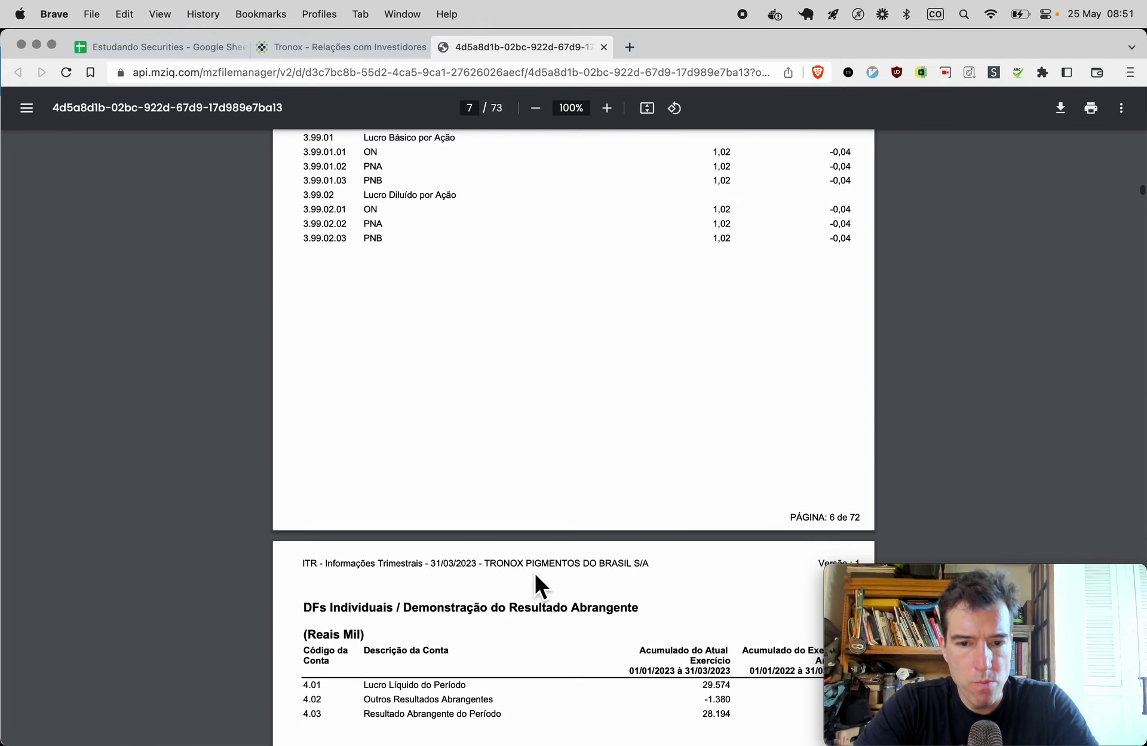
pyautogui.scroll(14, 535, 575)
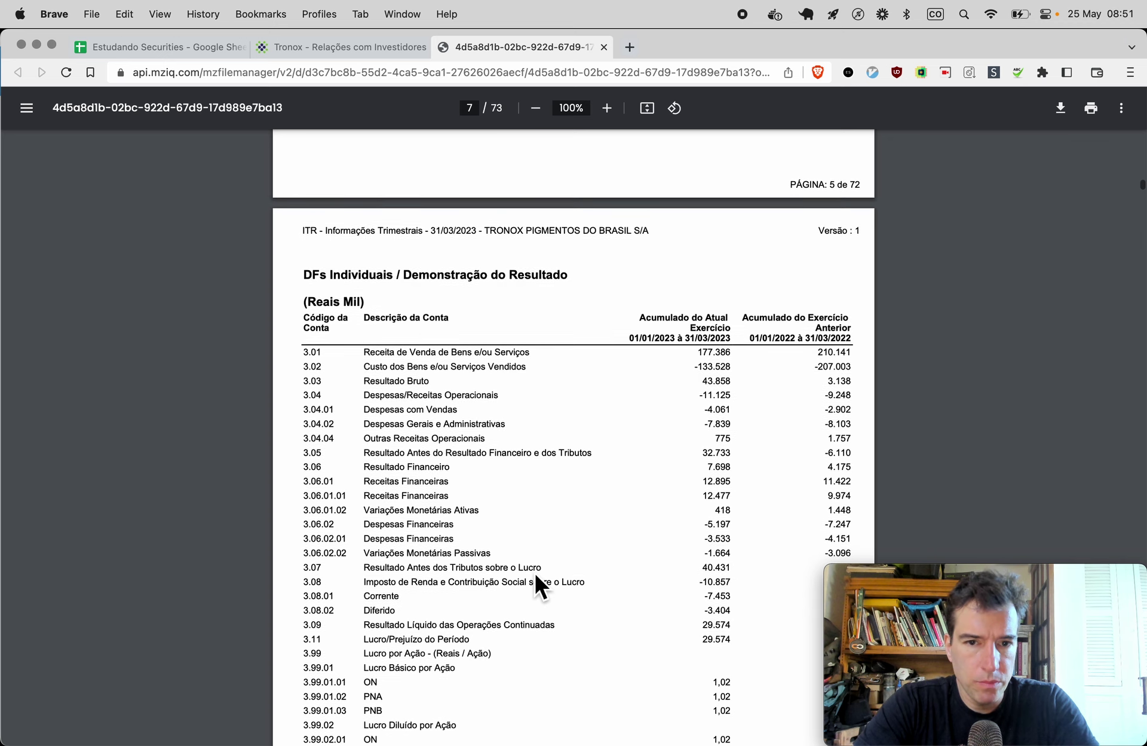
pyautogui.scroll(2, 535, 574)
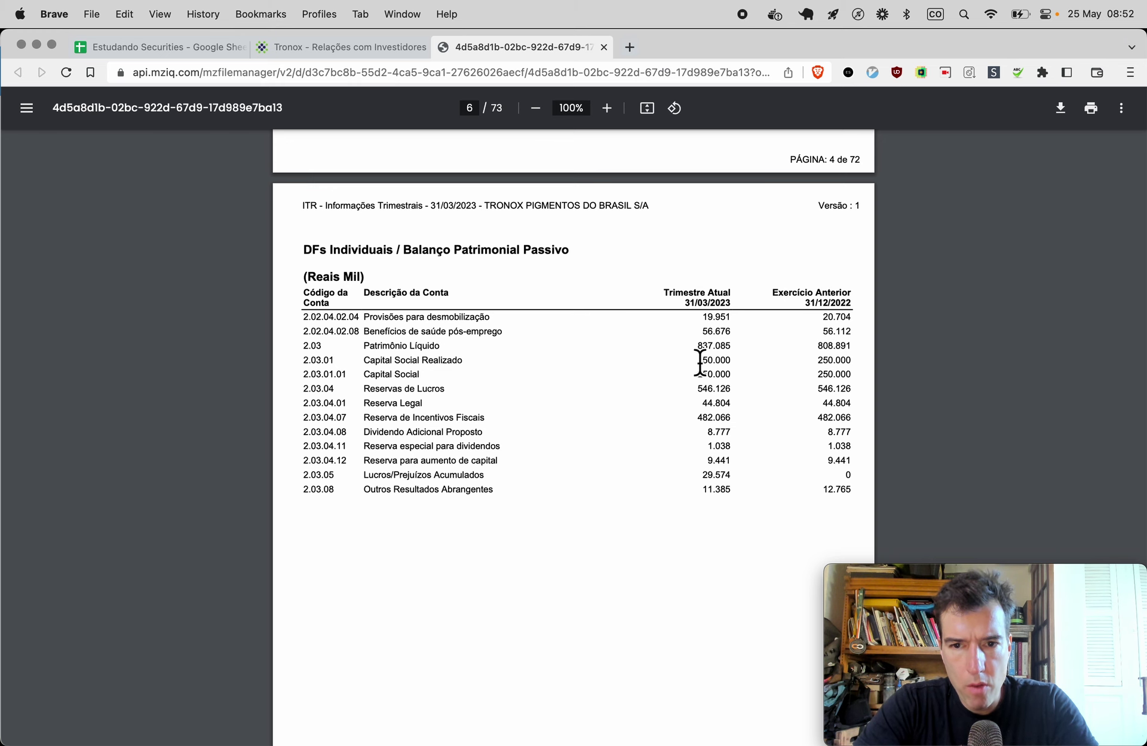
# Return to the Estudando Securities spreadsheet and insert a blank row above the Tronox Pigmentos period 22 row
pyautogui.click(135, 43)
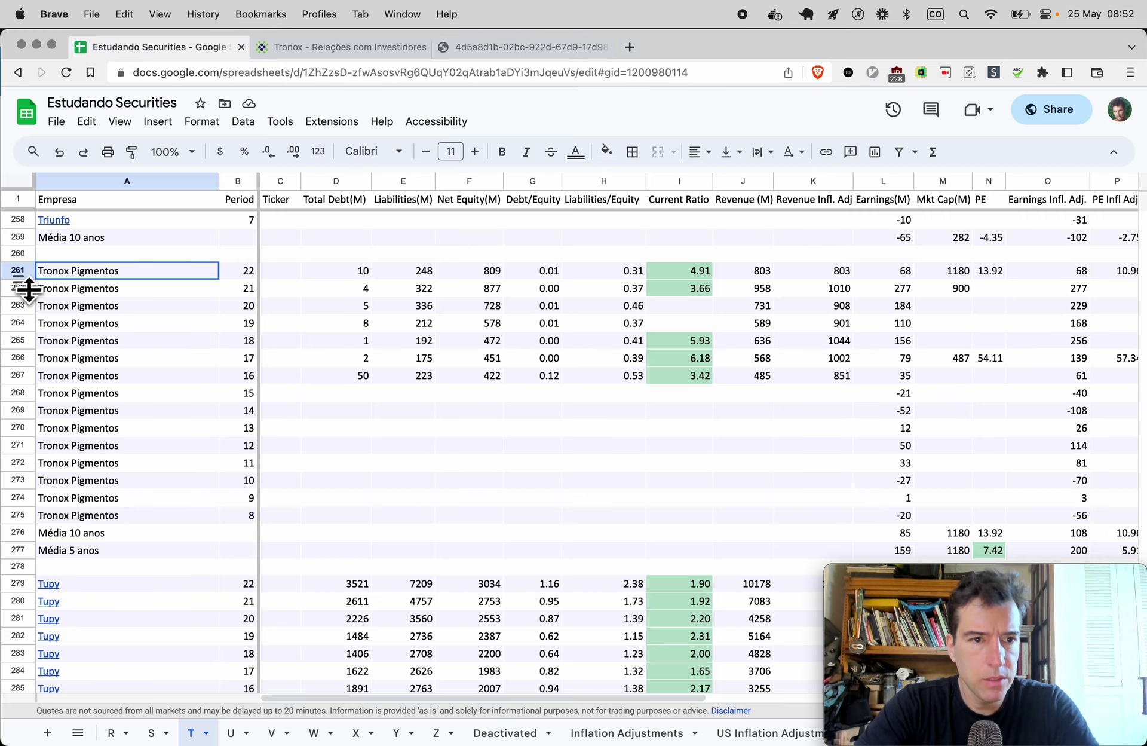
pyautogui.rightClick(19, 273)
pyautogui.click(122, 405)
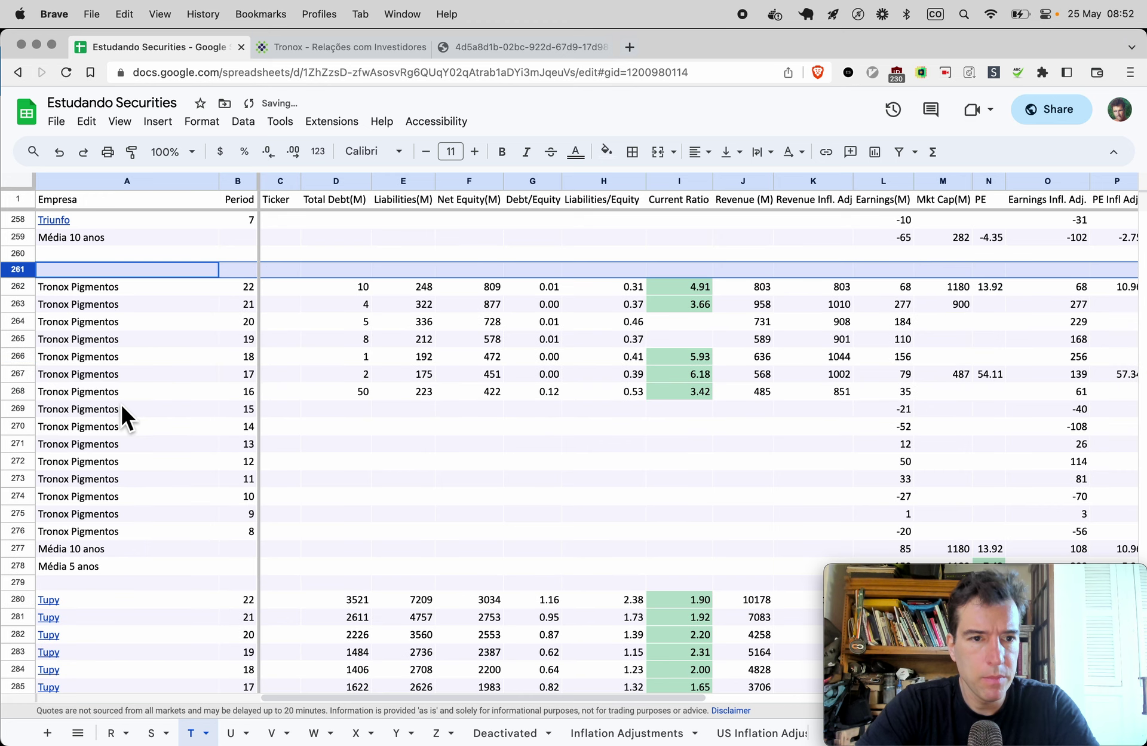
# Copy the company name Tronox Pigmentos into the new row and set its period to 1T23
pyautogui.press('Down')
pyautogui.hotkey('ctrl', 'c')
pyautogui.press('Up')
pyautogui.hotkey('ctrl', 'v')
pyautogui.press('Tab')
pyautogui.write('1')
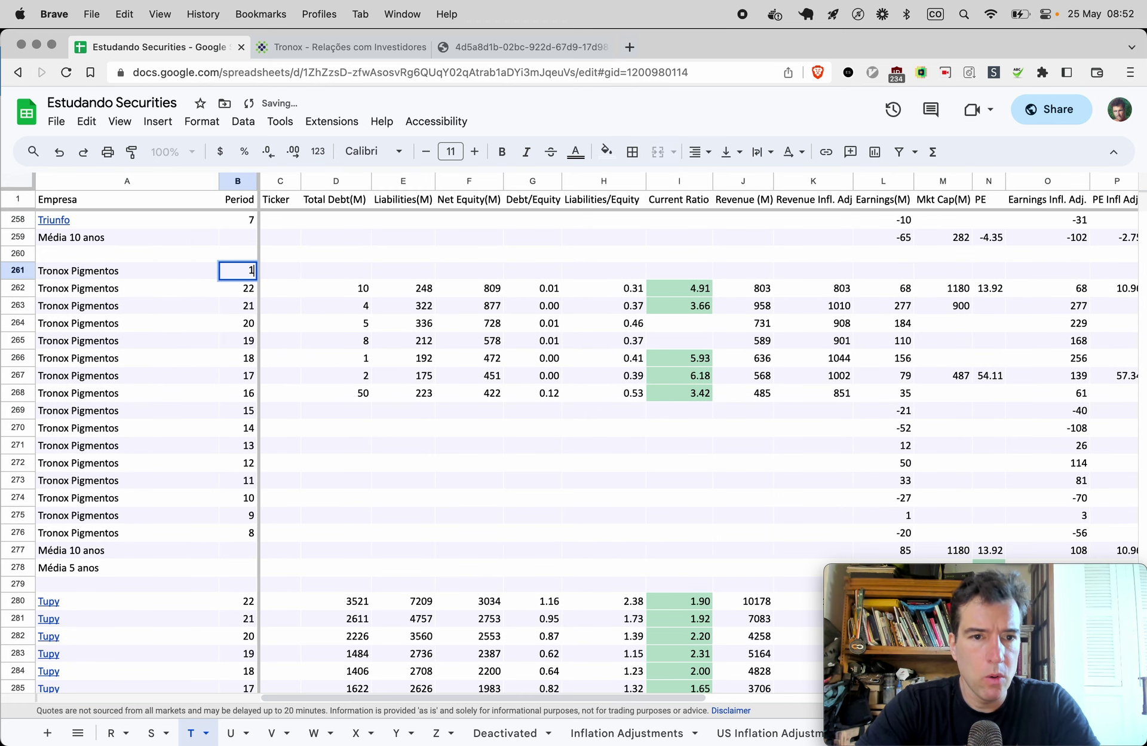
pyautogui.write('T23')
pyautogui.press('Return')
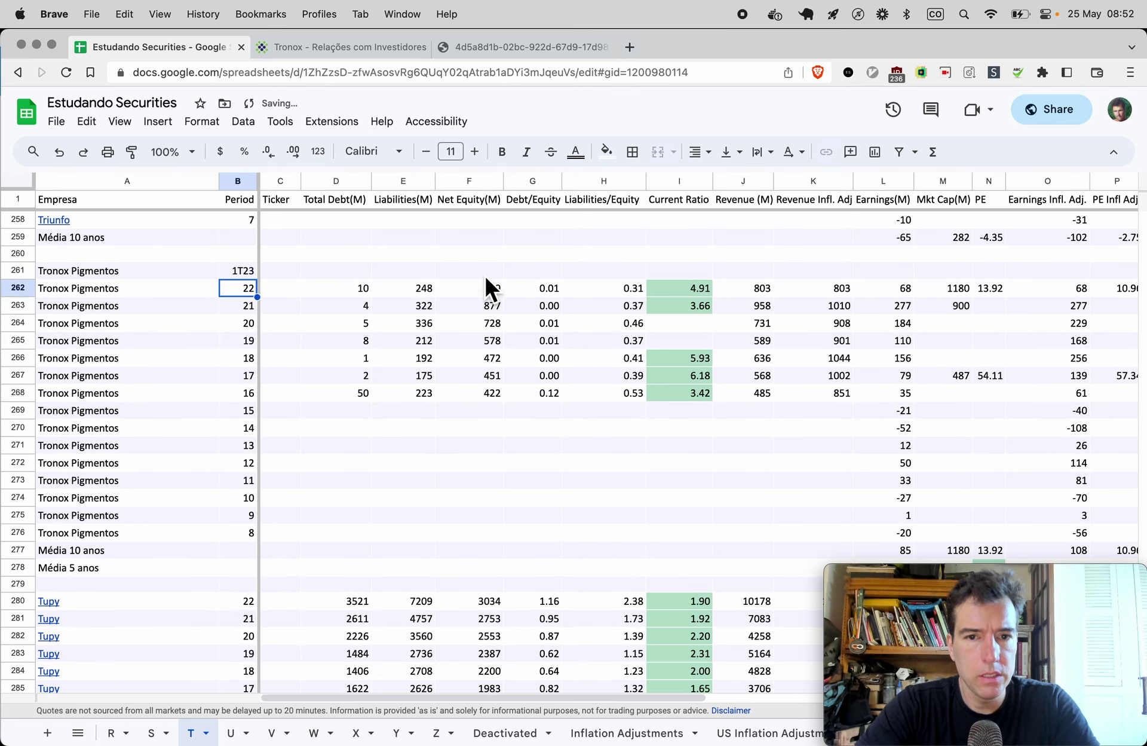
# Enter 837 as the Net Equity of the Tronox Pigmentos 1T23 row
pyautogui.click(491, 272)
pyautogui.write('837')
pyautogui.press('Return')
# Add the report's current and non-current liabilities, 161 + 109, in Calculator and return to the spreadsheet
pyautogui.hotkey('ctrl', 'shift', 'Tab')
pyautogui.scroll(10, 361, 256)
pyautogui.scroll(3, 361, 255)
pyautogui.press('super+space')
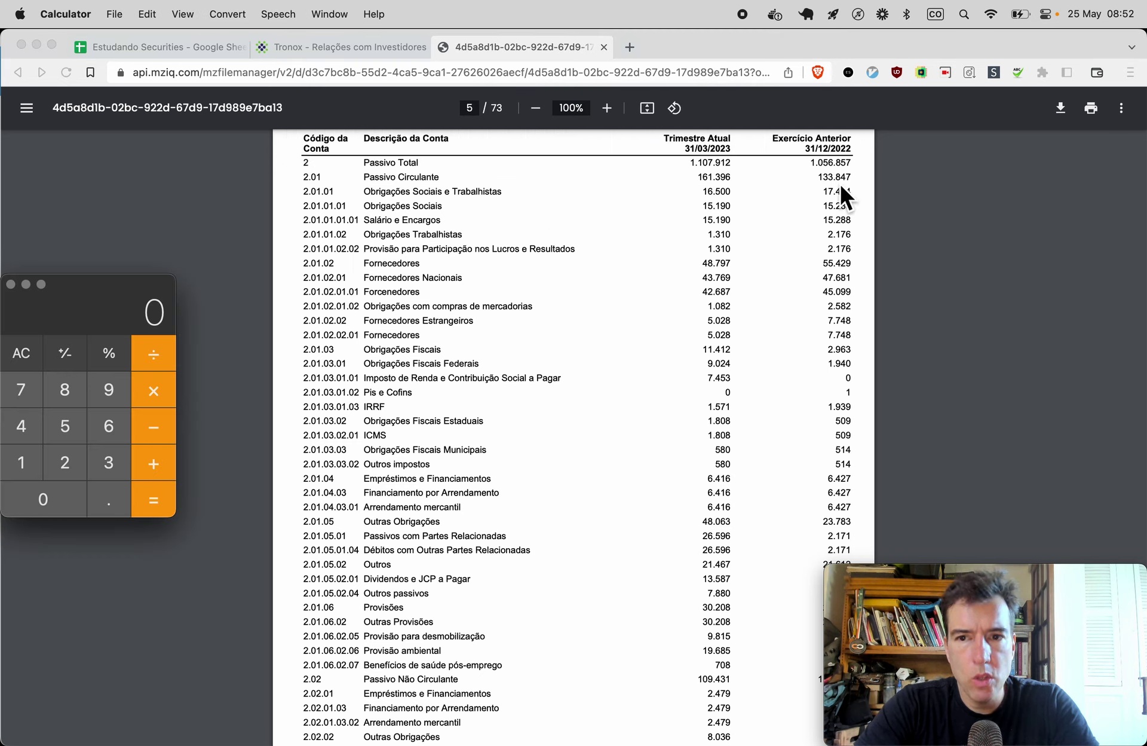
pyautogui.write('161')
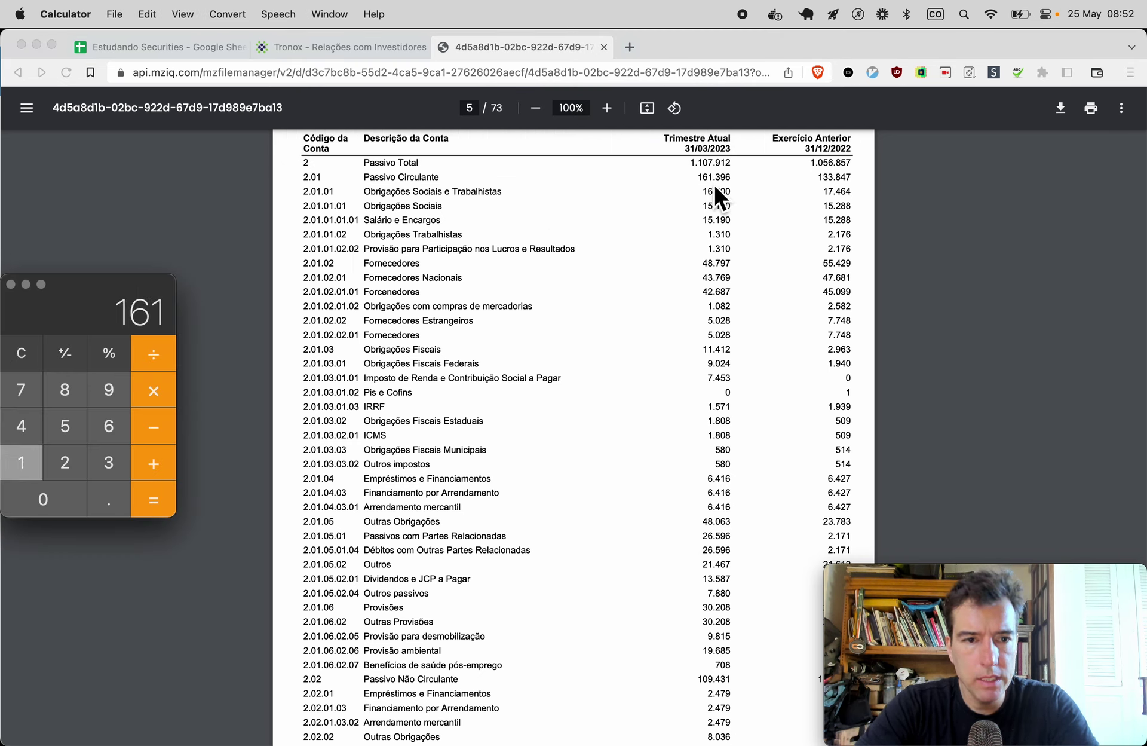
pyautogui.scroll(-3, 475, 481)
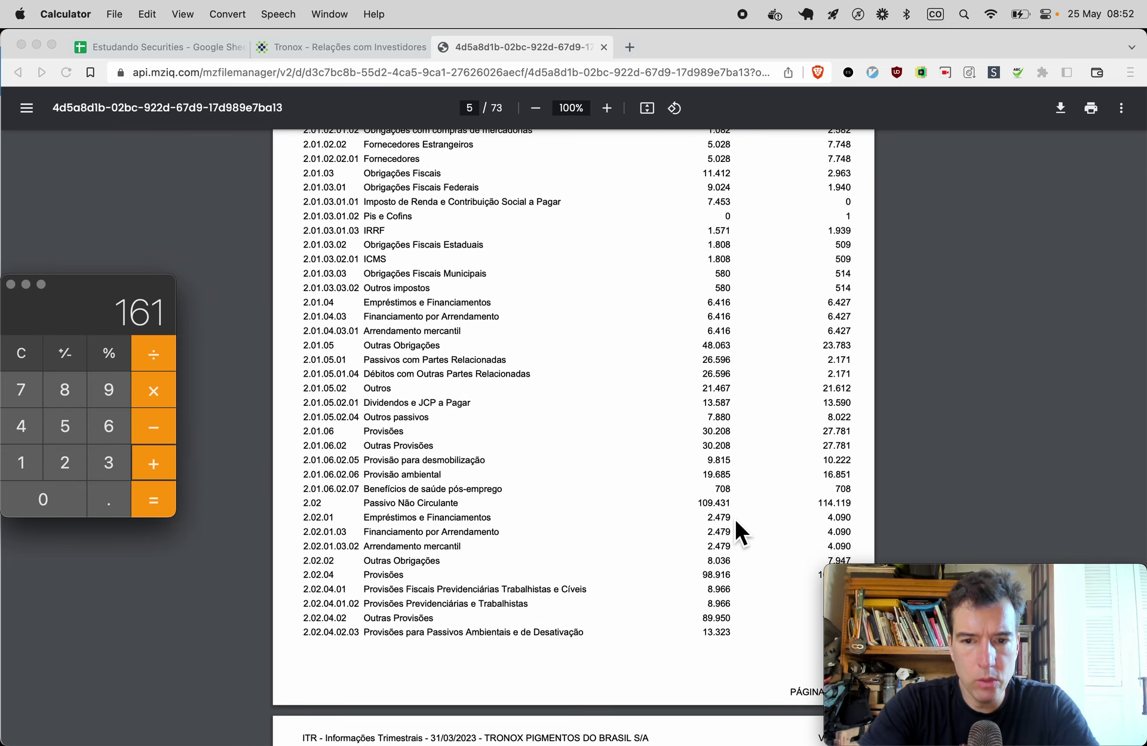
pyautogui.write('+109=')
pyautogui.press('super+Tab')
pyautogui.press('super+1')
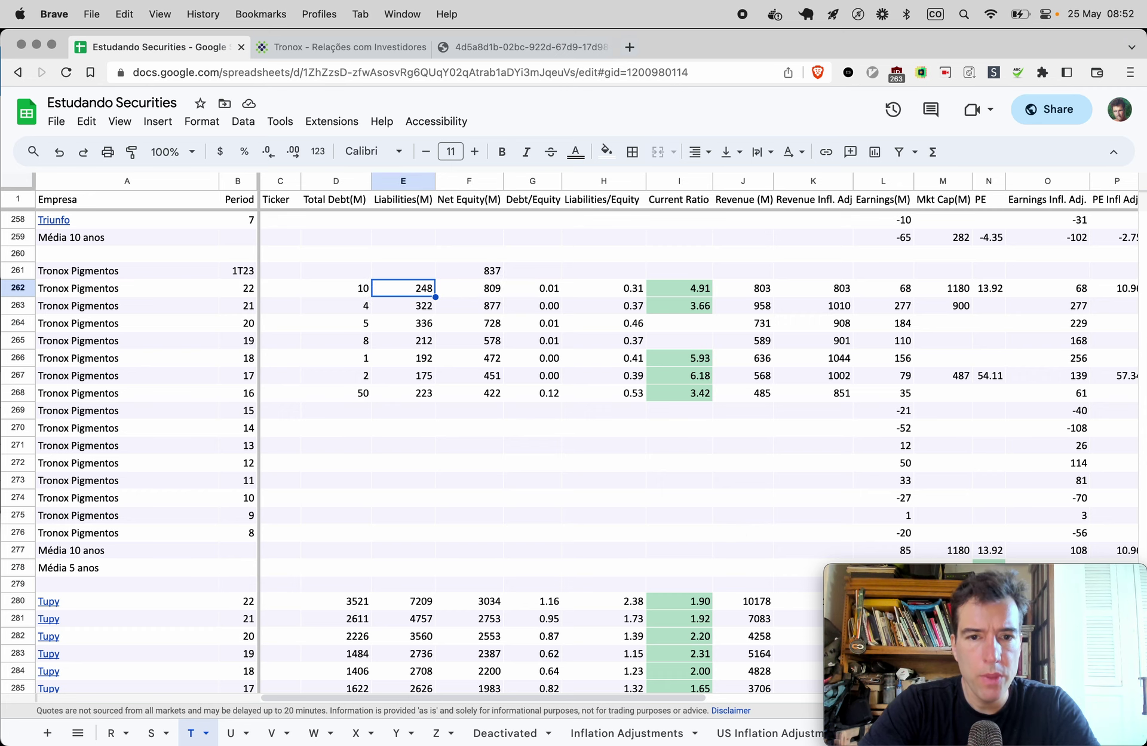
# Paste the calculated total of 270 as the Liabilities of the Tronox Pigmentos 1T23 row
pyautogui.press('Up')
pyautogui.press('super+v')
pyautogui.press('Down')
pyautogui.press('Up')
pyautogui.press('Right')
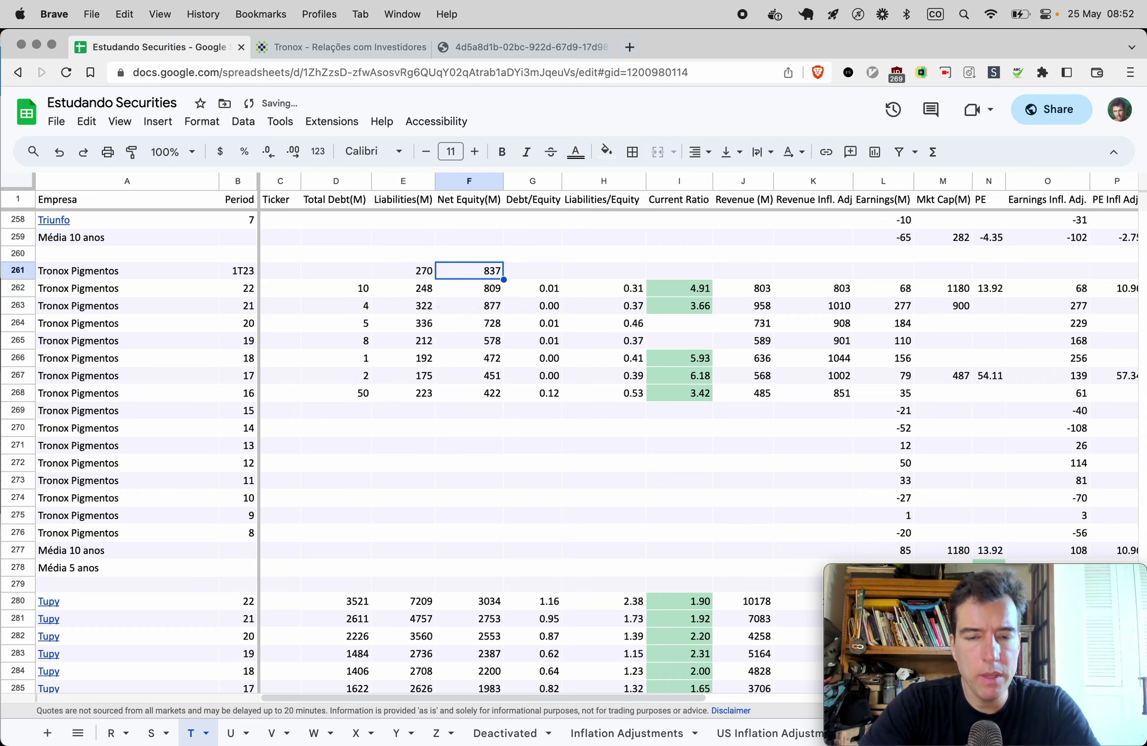
# Check the loans and financing lines in the ITR report's balance sheet and enter 7 as the 1T23 row's Total Debt
pyautogui.press('super+3')
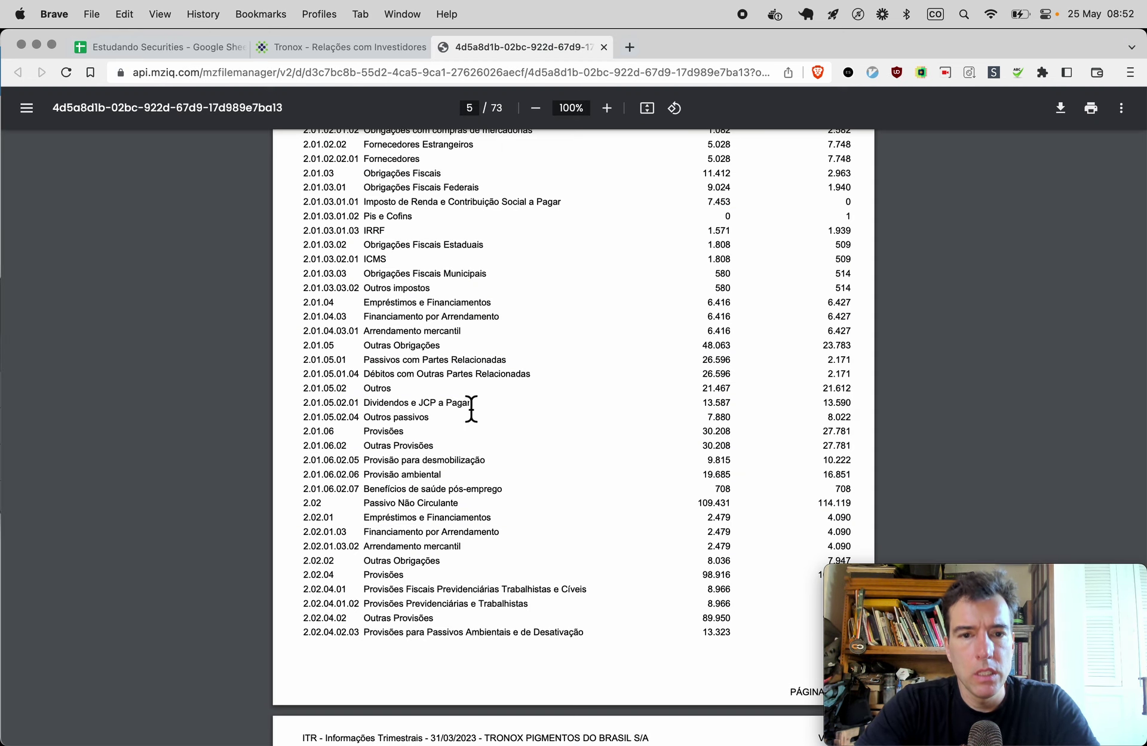
pyautogui.scroll(-5, 423, 376)
pyautogui.scroll(-1, 423, 377)
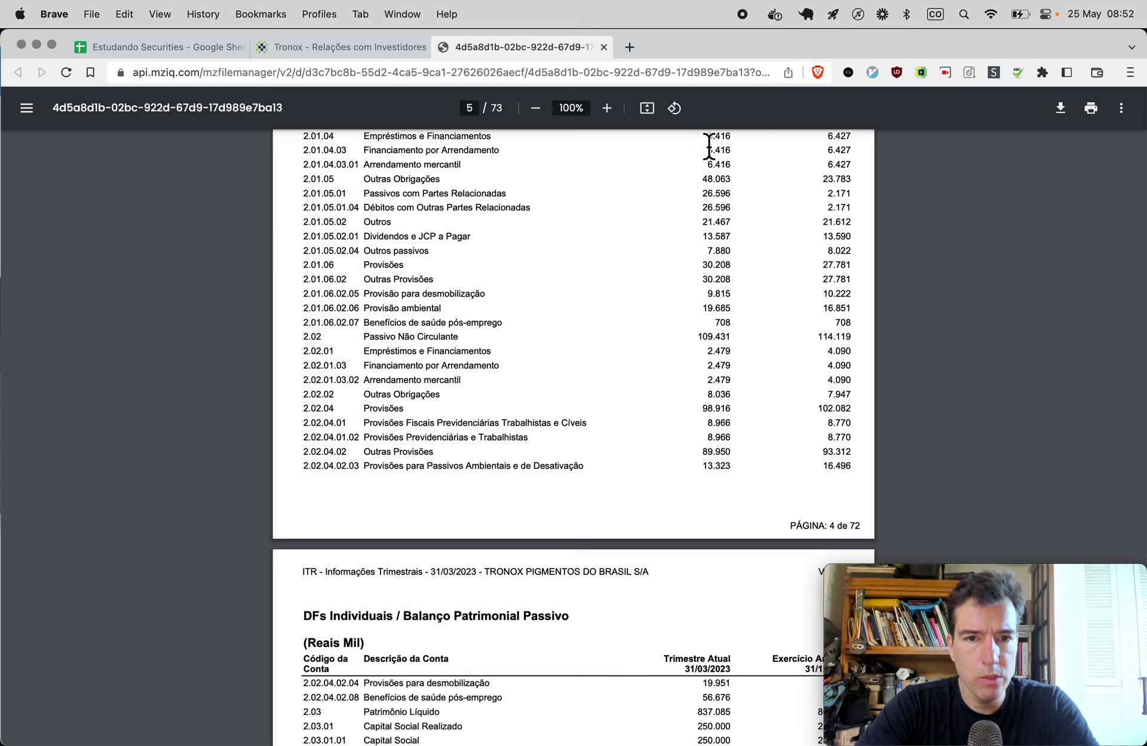
pyautogui.scroll(-7, 651, 287)
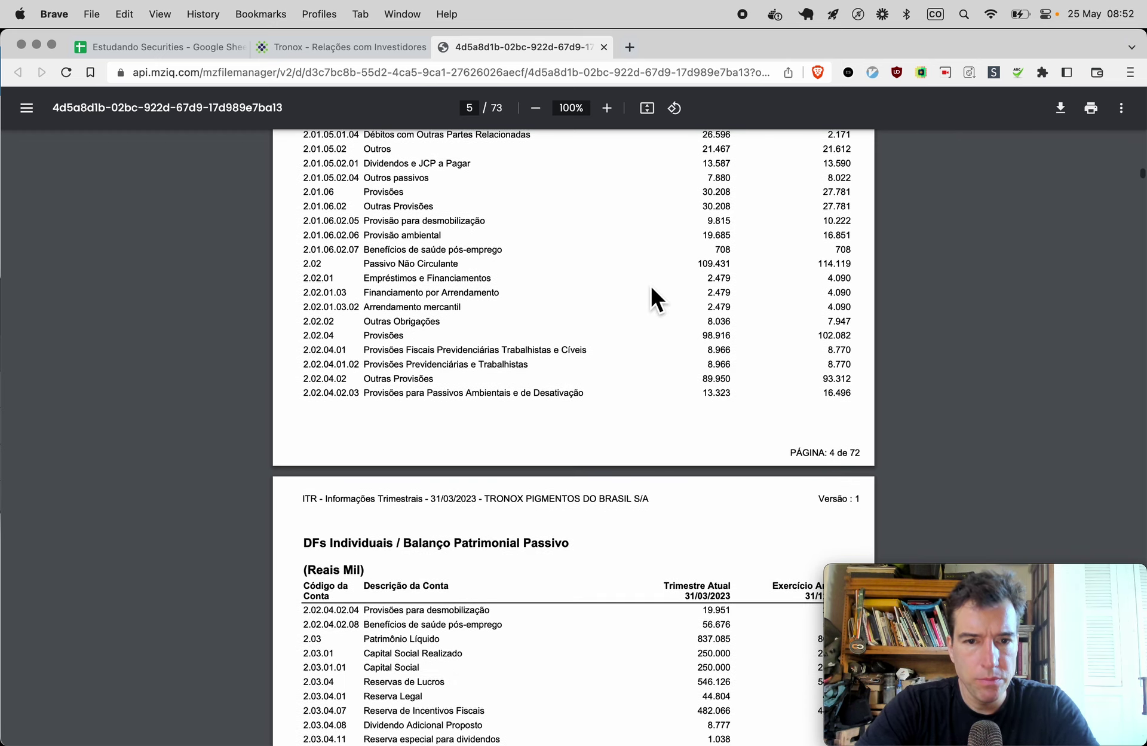
pyautogui.scroll(1, 651, 289)
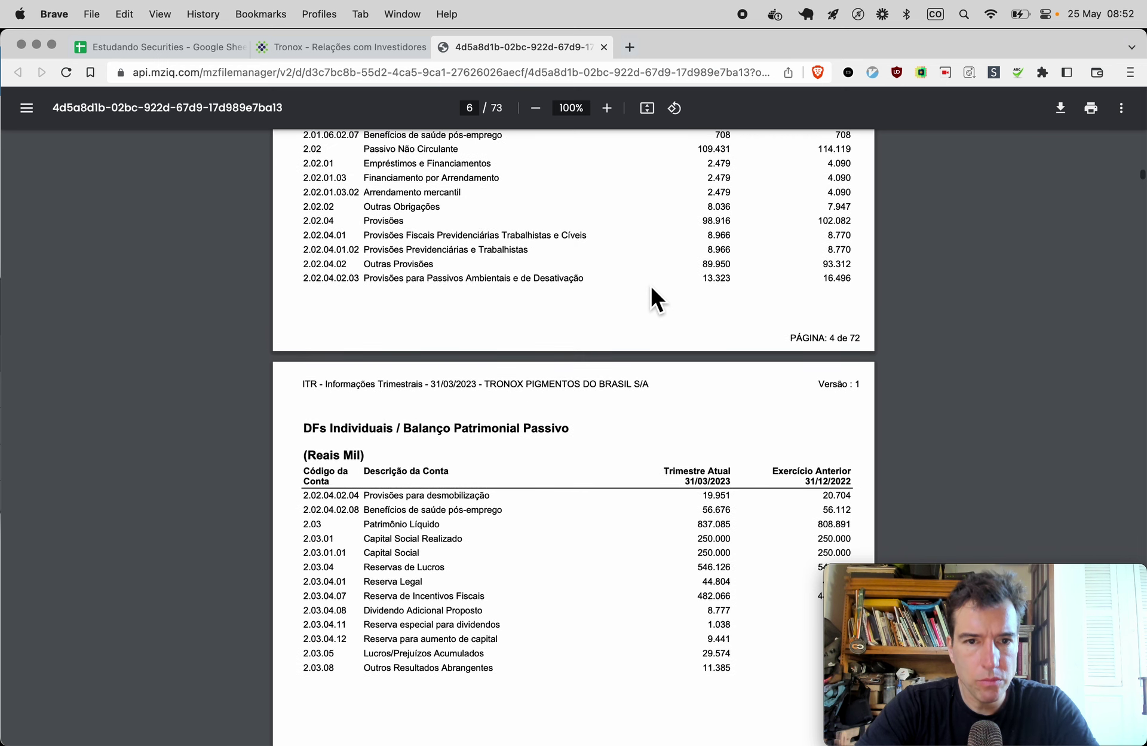
pyautogui.scroll(-1, 652, 286)
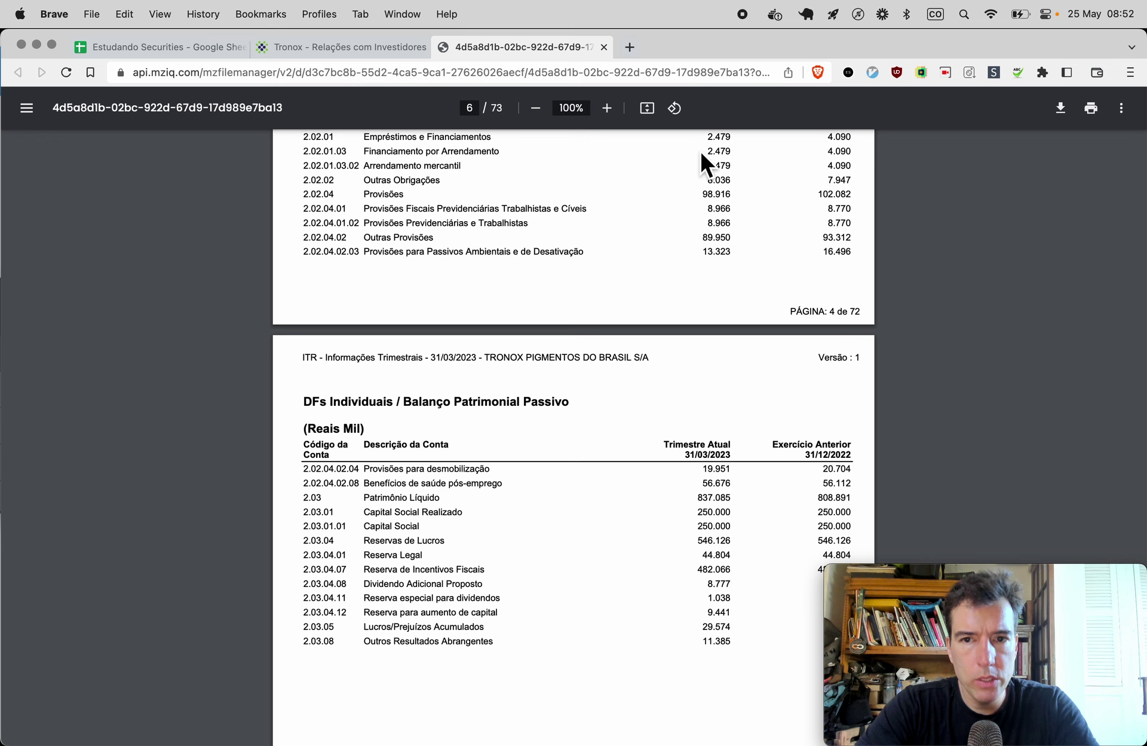
pyautogui.click(150, 48)
pyautogui.click(368, 272)
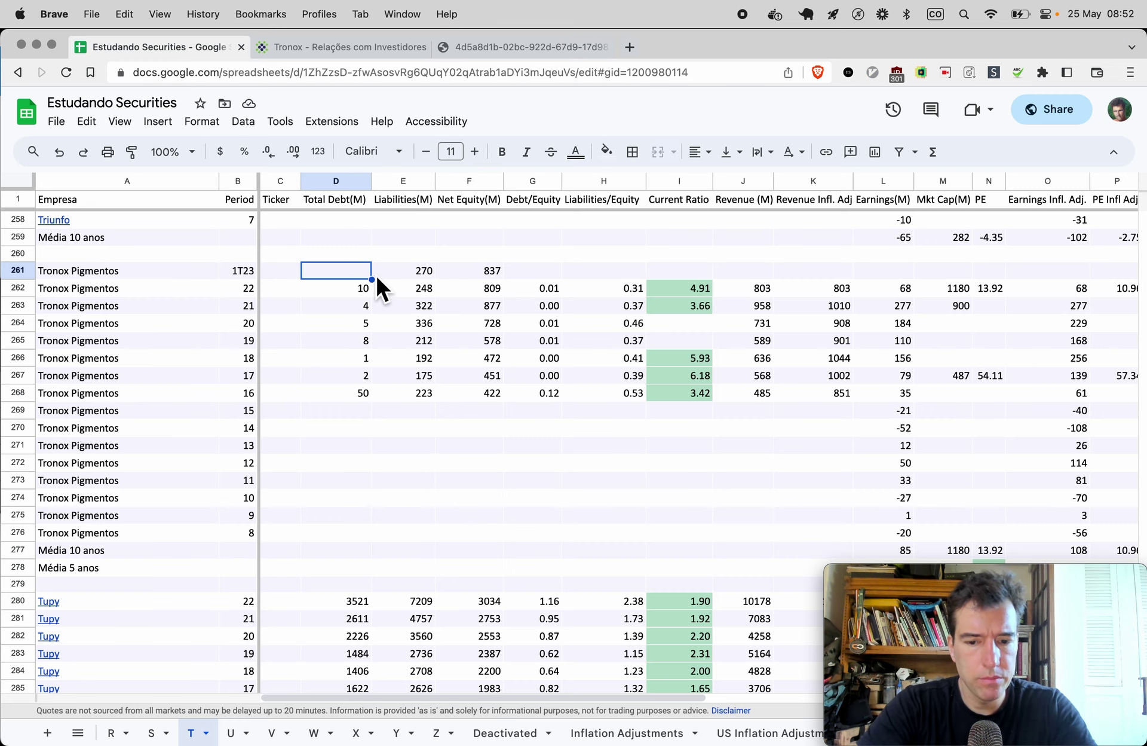
pyautogui.write('7')
pyautogui.press('Return')
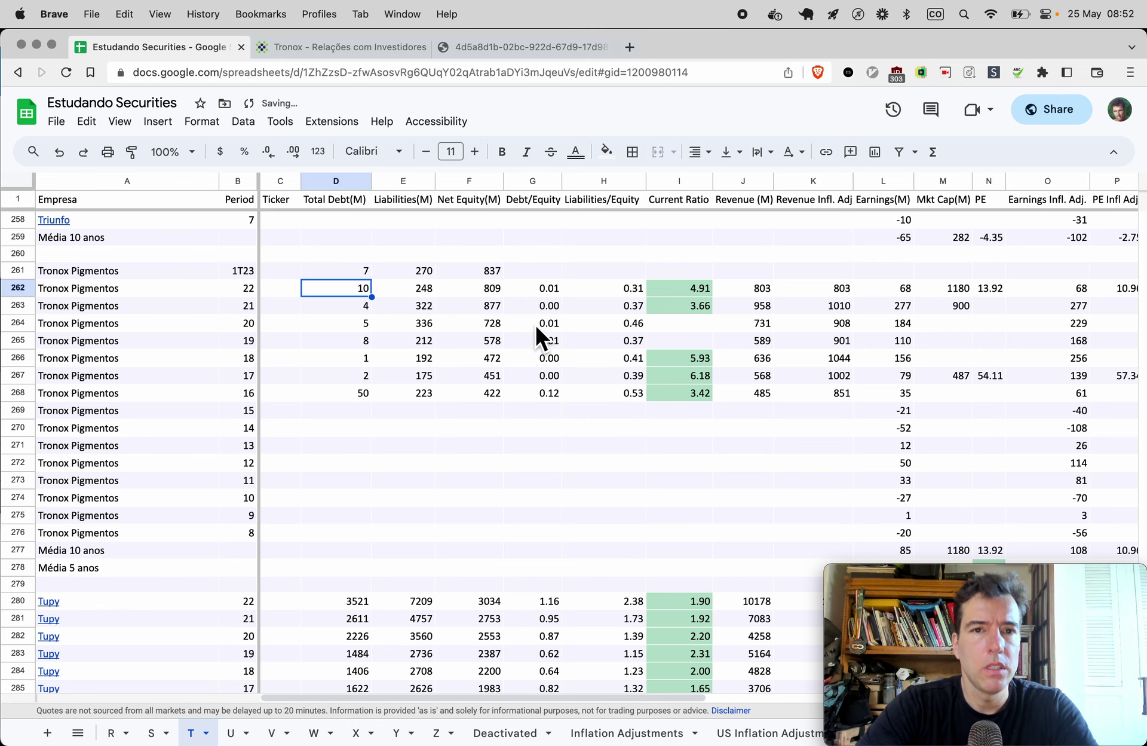
# Recheck the current and non-current loans in the ITR report and set the 1T23 row's Total Debt to 9
pyautogui.press('super+3')
pyautogui.scroll(5, 683, 201)
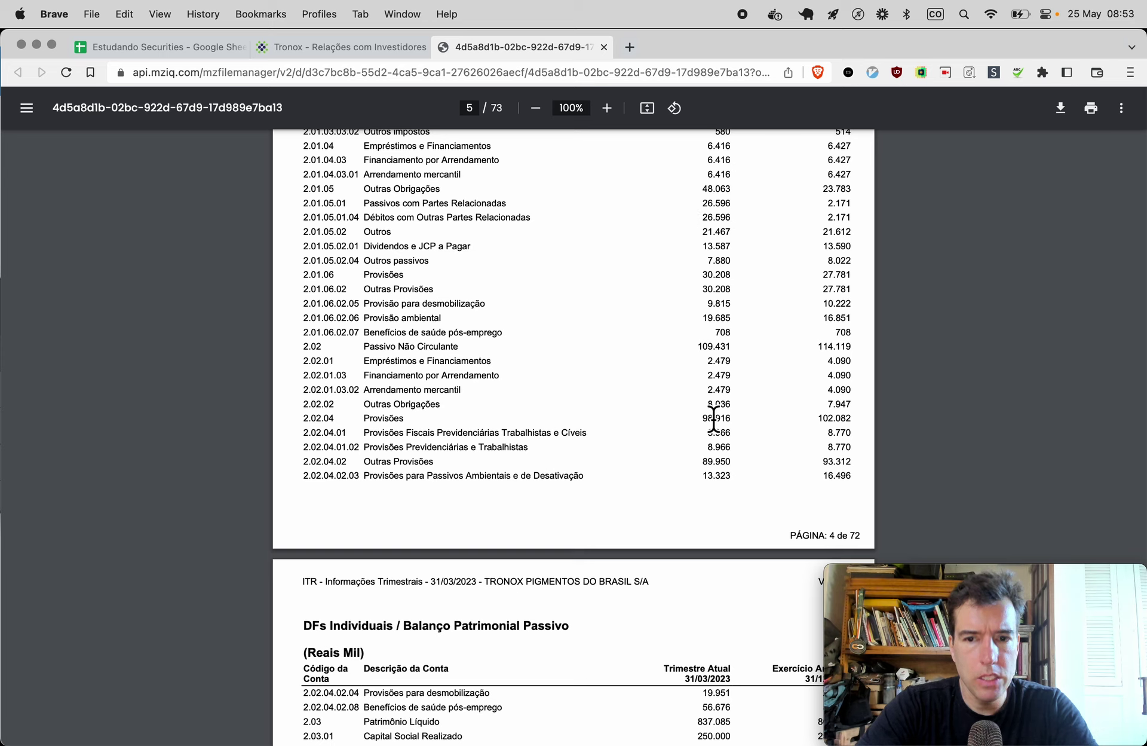
pyautogui.press('super+1')
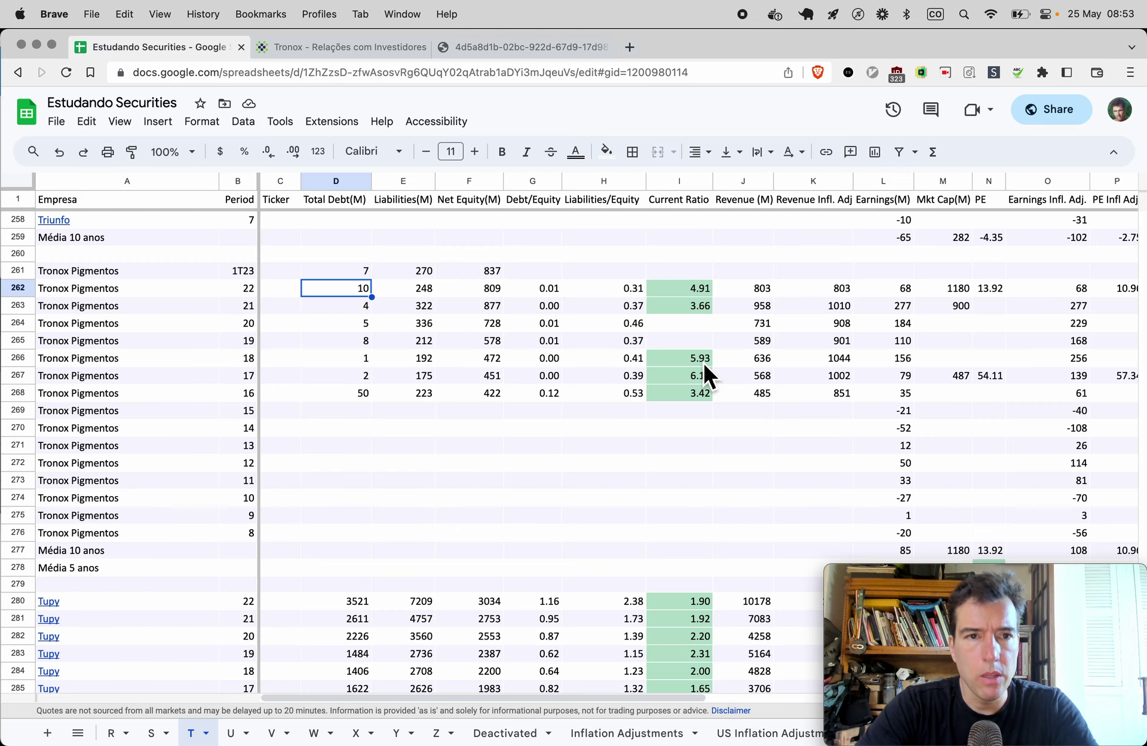
pyautogui.press('Up')
pyautogui.write('9')
pyautogui.press('Return')
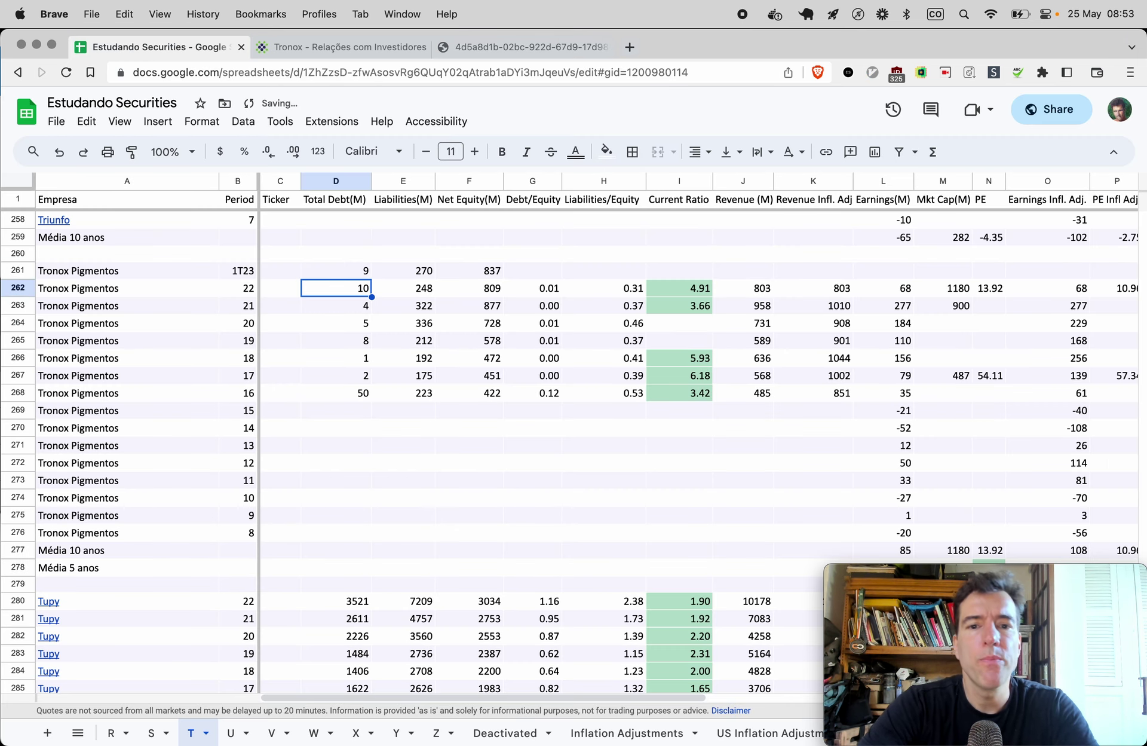
# Copy the Debt/Equity and Liabilities/Equity formulas from the Tronox Pigmentos period 22 row into the 1T23 row
pyautogui.press('Up')
pyautogui.press('Right')
pyautogui.press('Right')
pyautogui.press('Right')
pyautogui.press('Down')
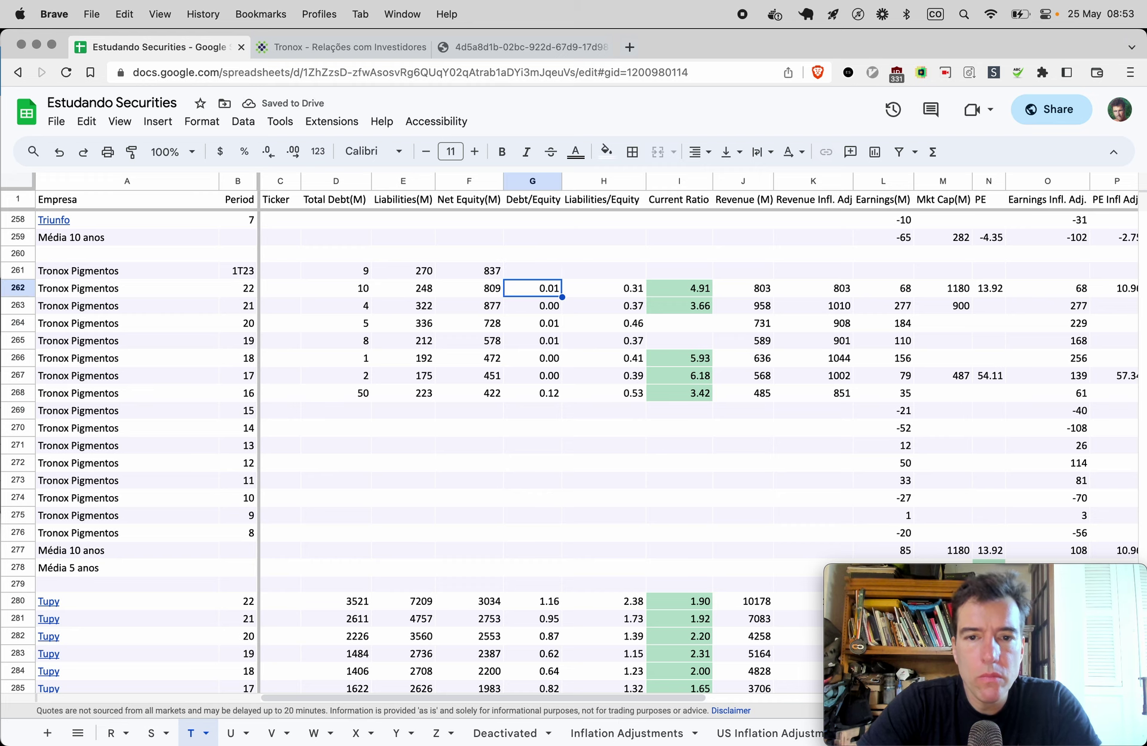
pyautogui.hotkey('shift', 'Right')
pyautogui.press('super+c')
pyautogui.press('Up')
pyautogui.press('super+v')
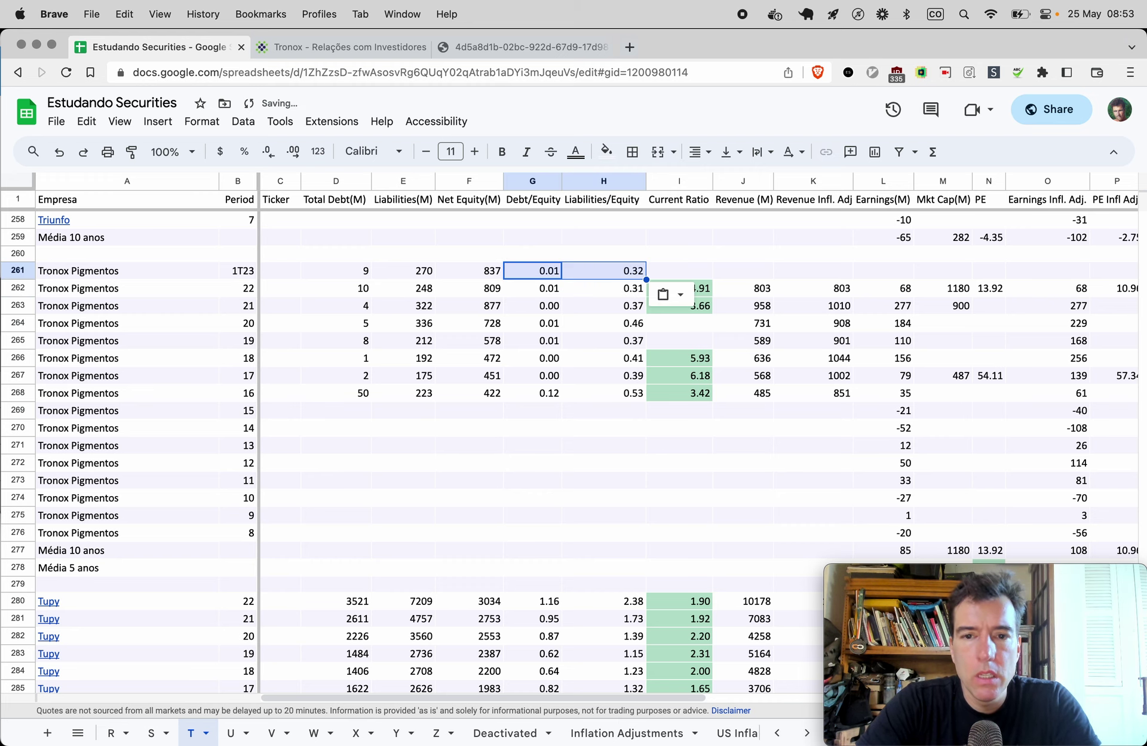
pyautogui.hotkey('shift', 'Left')
pyautogui.press('Right')
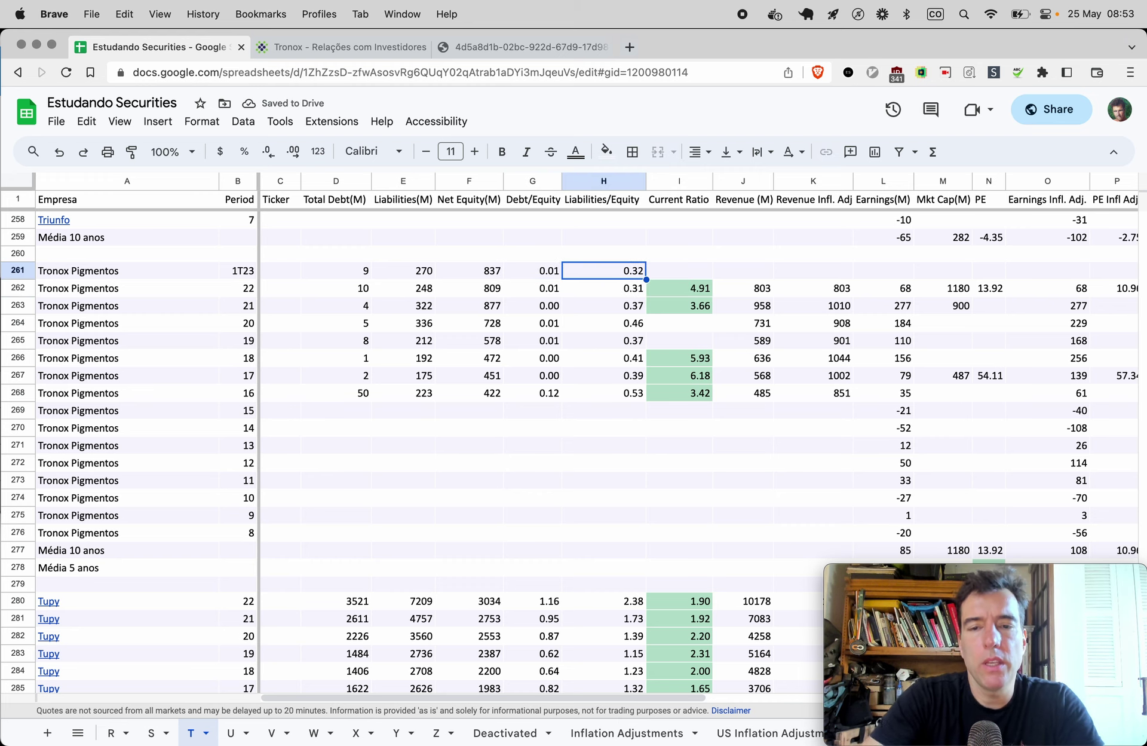
# Divide the ITR report's current assets by its current liabilities, 674/161, in Calculator
pyautogui.press('super+3')
pyautogui.scroll(10, 673, 383)
pyautogui.scroll(15, 672, 383)
pyautogui.press('super+space')
pyautogui.write('calc')
pyautogui.press('Return')
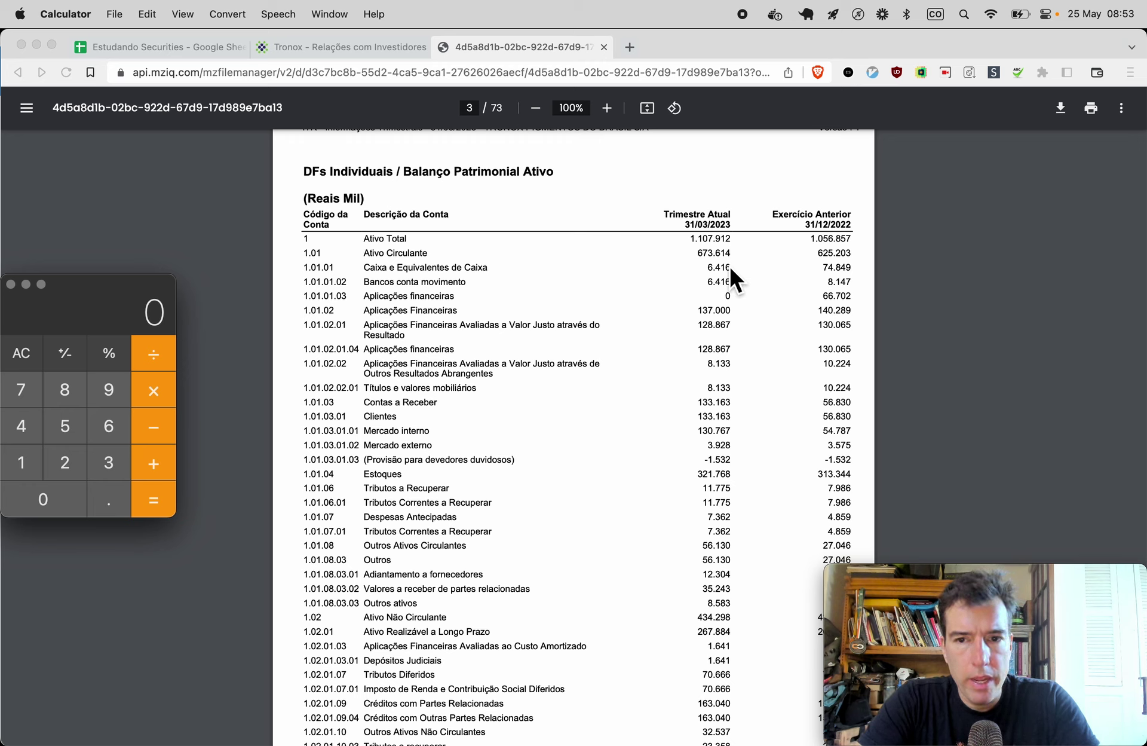
pyautogui.write('674')
pyautogui.scroll(-10, 629, 415)
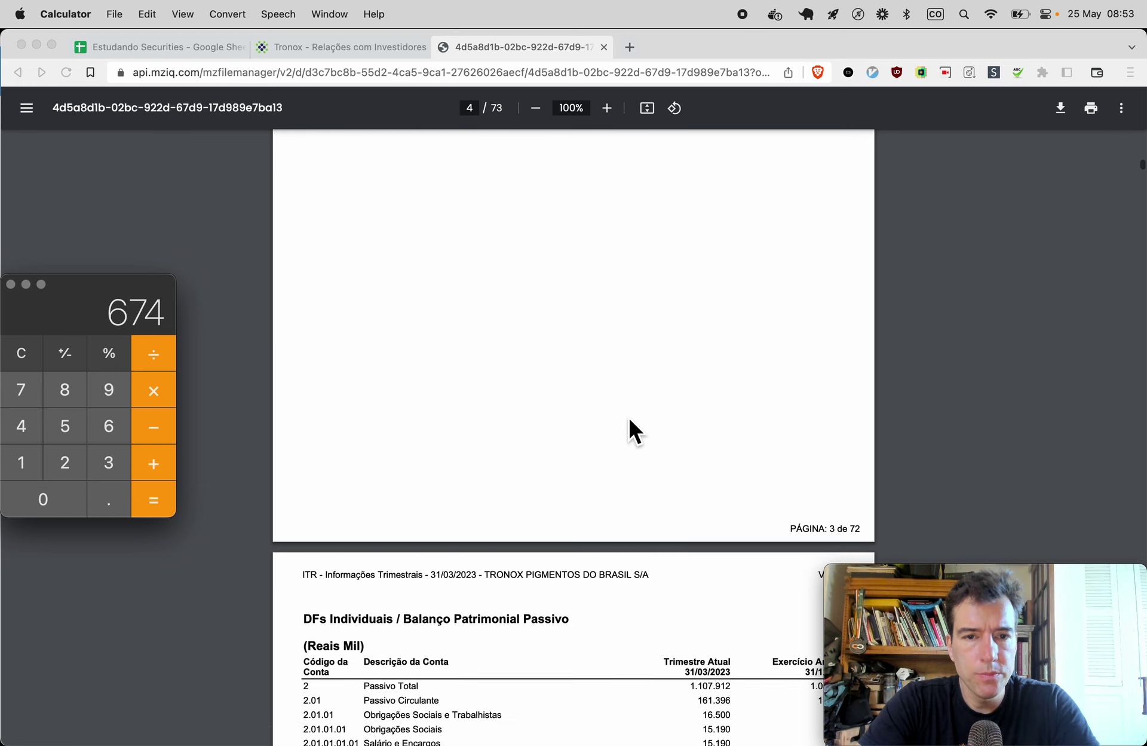
pyautogui.write('/161')
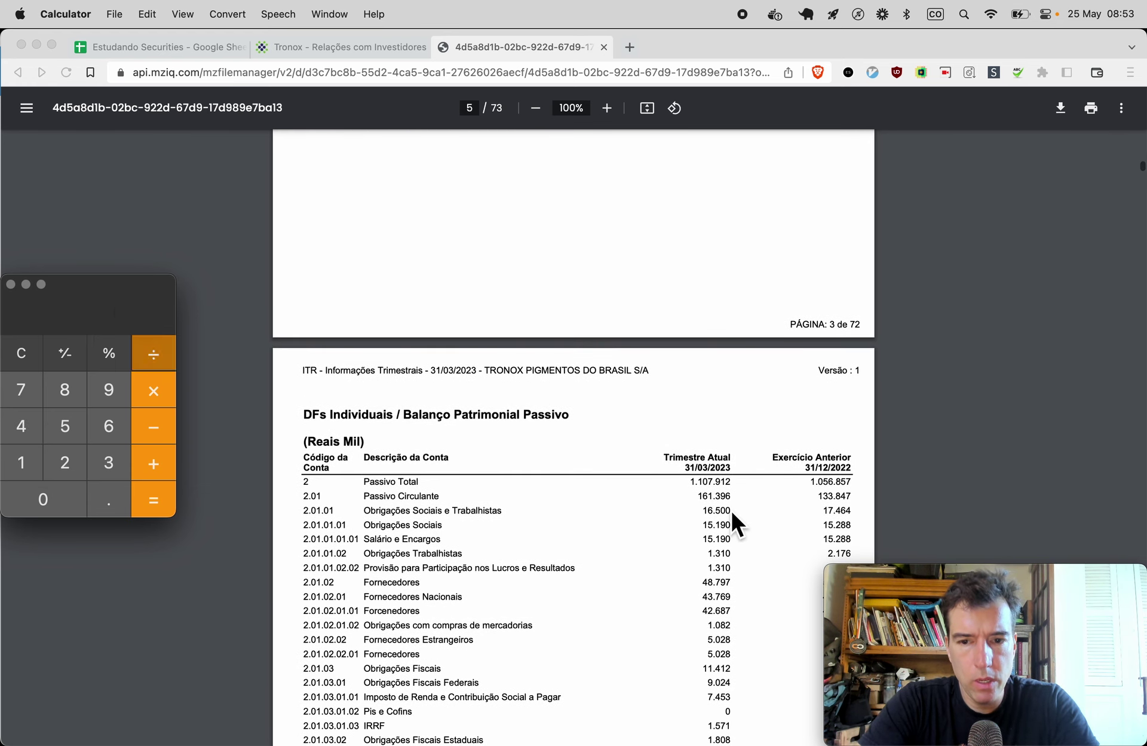
pyautogui.press('Return')
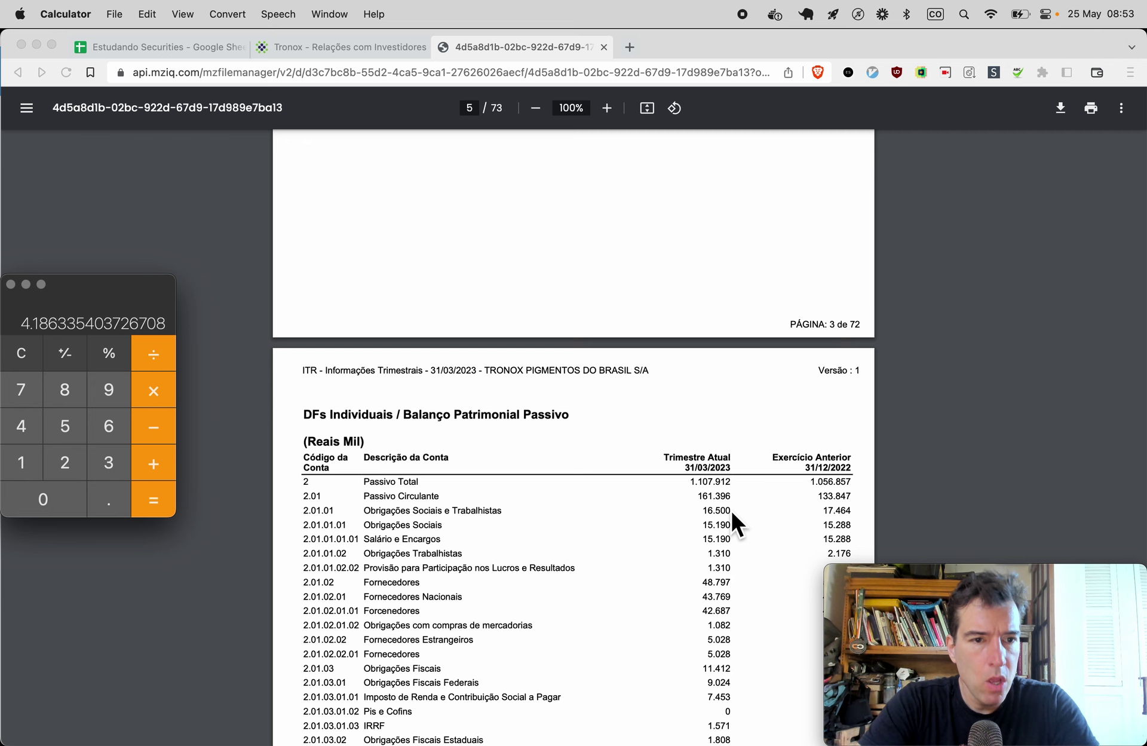
# Copy the Calculator quotient into the Current Ratio of the spreadsheet's Tronox Pigmentos 1T23 row
pyautogui.press('super+c')
pyautogui.press('super+Tab')
pyautogui.press('super+1')
pyautogui.press('super+v')
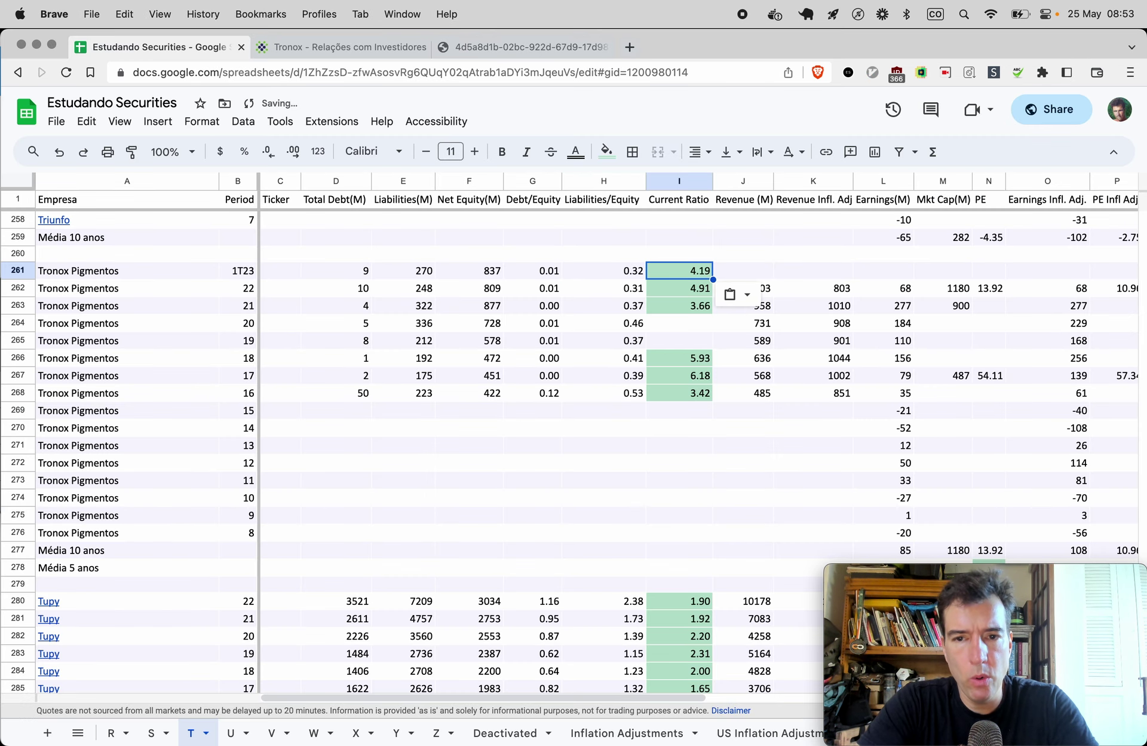
# Find the quarter's sales revenue in the ITR income statement and enter it annualised as =177*4 in the 1T23 row's Revenue
pyautogui.click(884, 379)
pyautogui.hscroll(5, 885, 382)
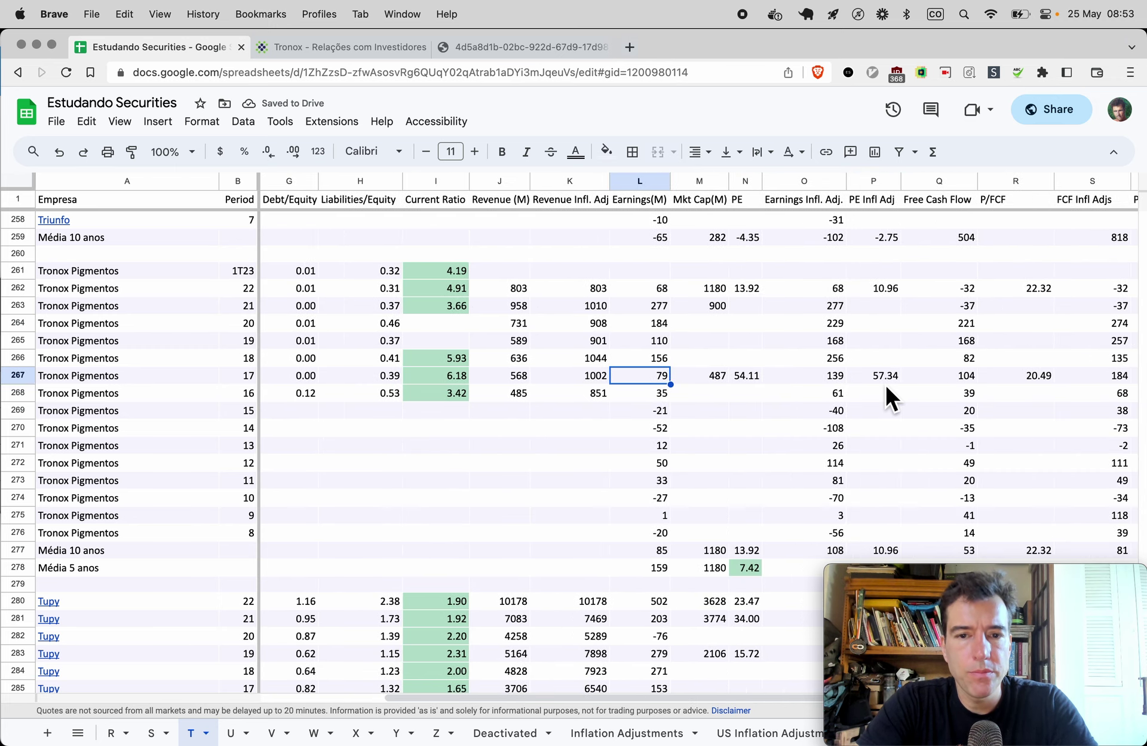
pyautogui.press('super+3')
pyautogui.scroll(-13, 528, 626)
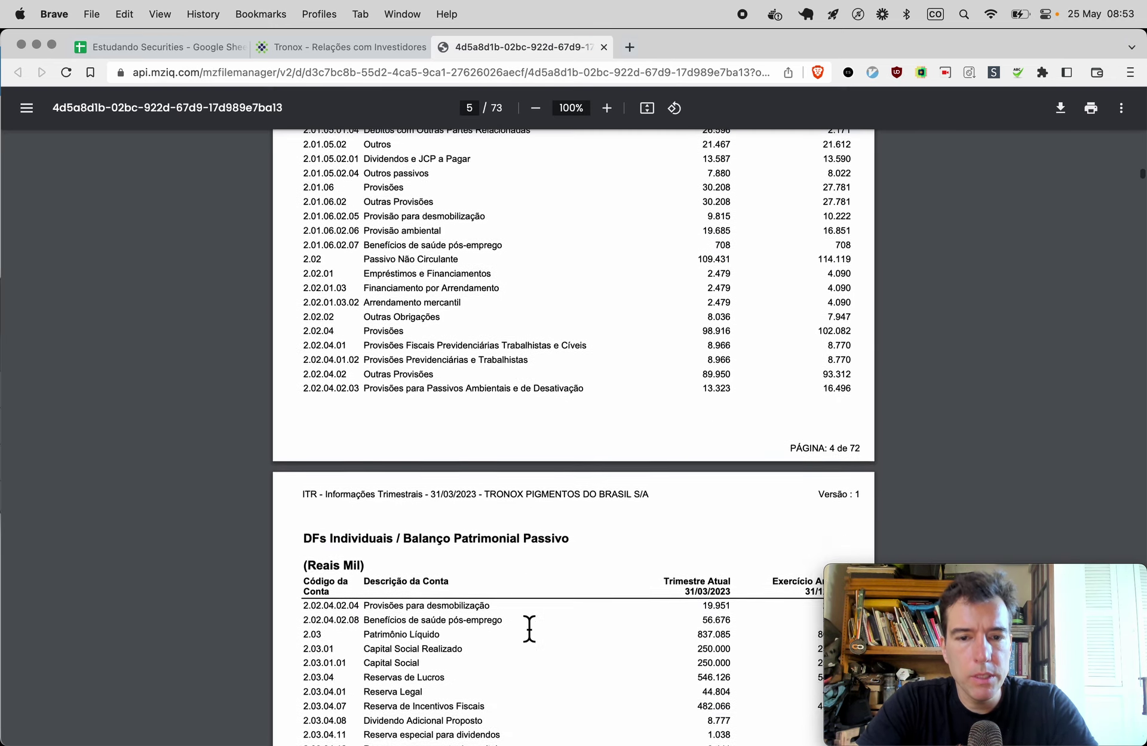
pyautogui.scroll(-15, 529, 629)
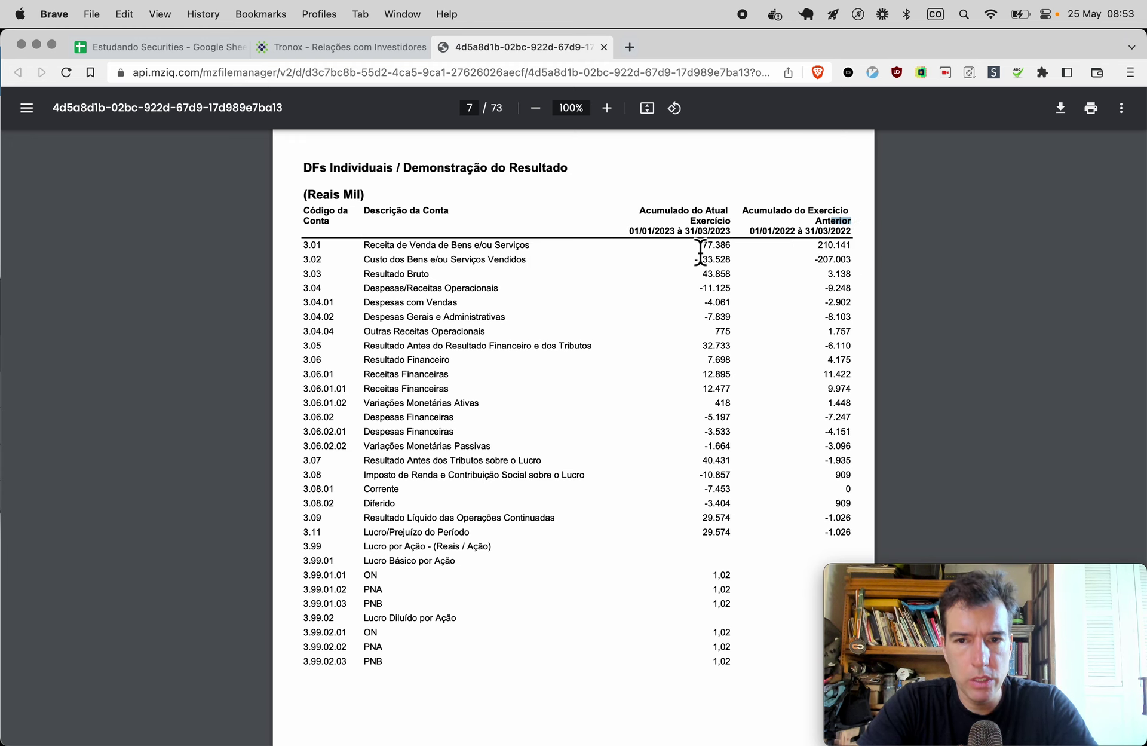
pyautogui.hotkey('ctrl', 'Tab')
pyautogui.click(519, 271)
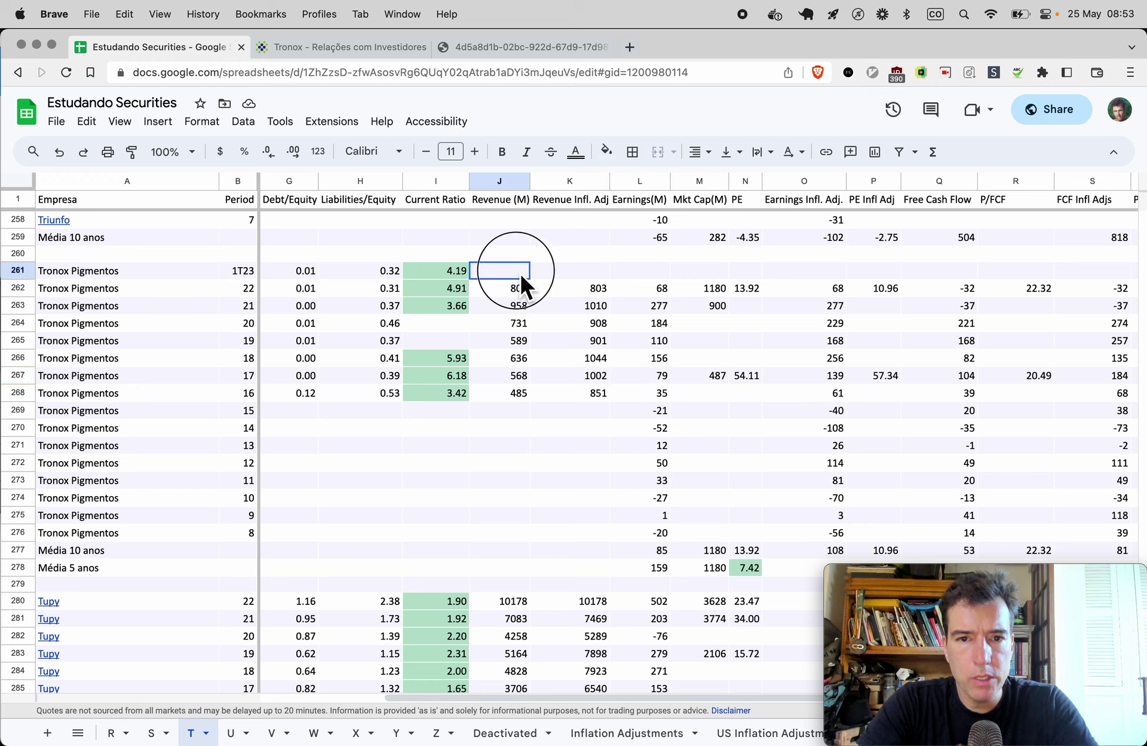
pyautogui.write('=177')
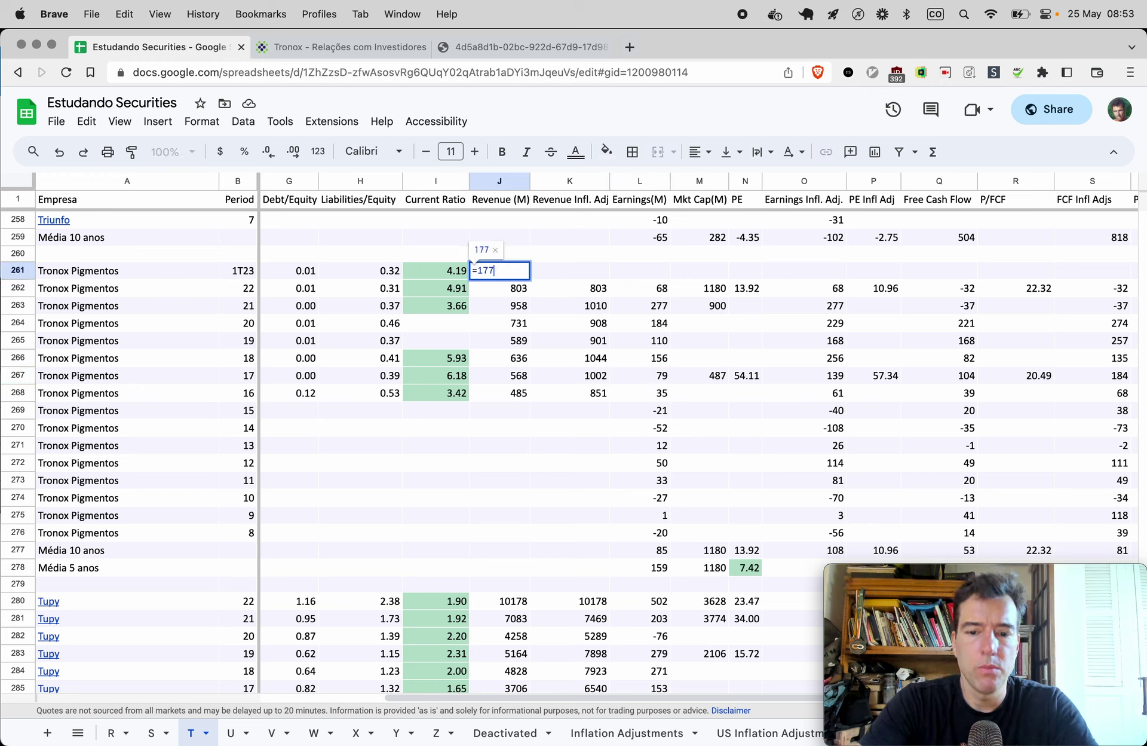
pyautogui.write('*4')
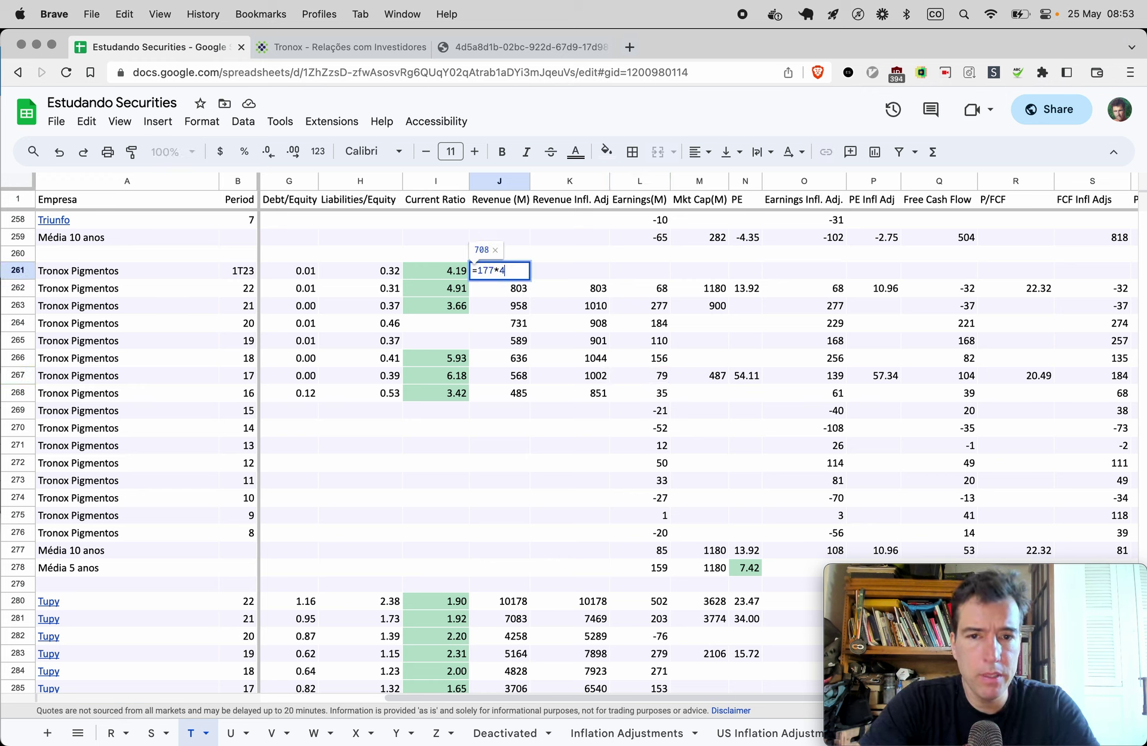
pyautogui.press('Return')
pyautogui.press('Up')
# Find the quarter's net profit in the ITR report and enter it annualised as =30*4 in the 1T23 row's Earnings
pyautogui.press('super+3')
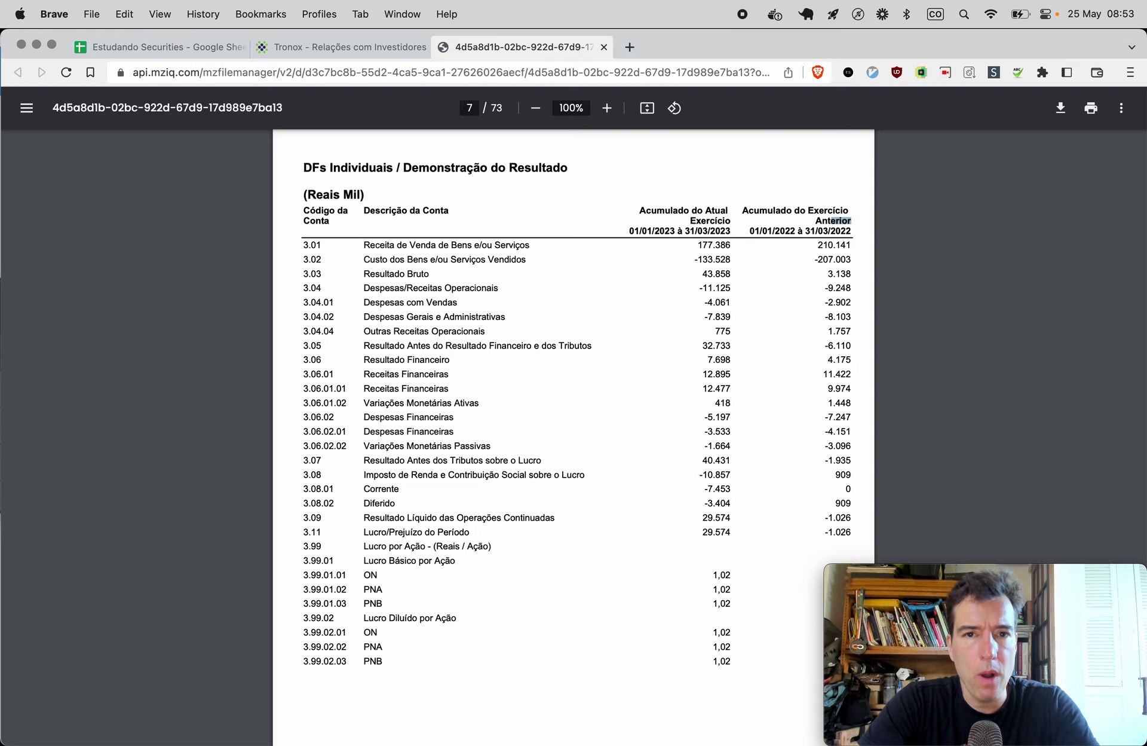
pyautogui.scroll(-10, 476, 564)
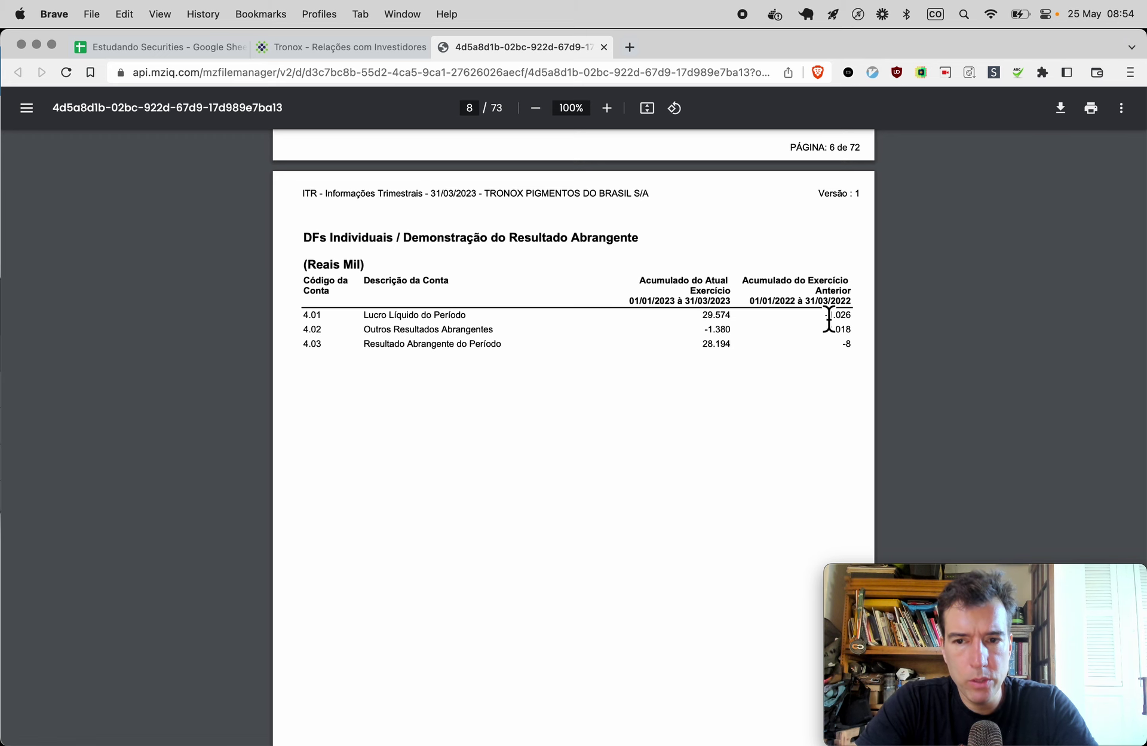
pyautogui.press('super+1')
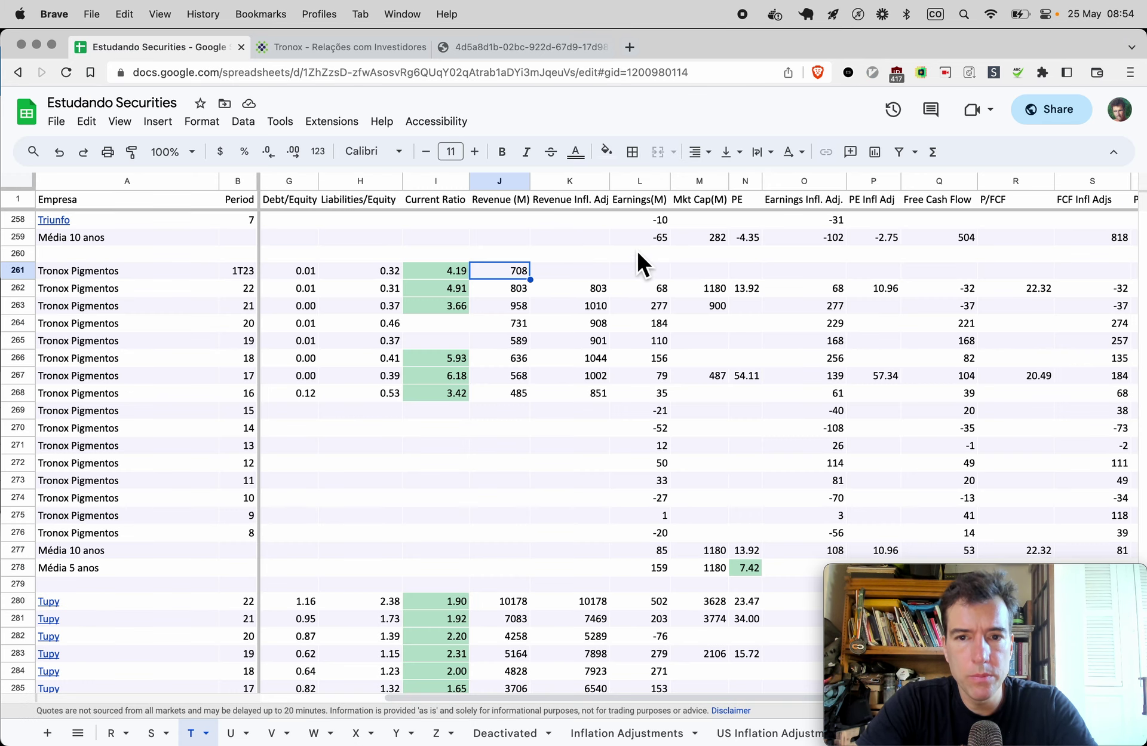
pyautogui.click(656, 270)
pyautogui.write('=30')
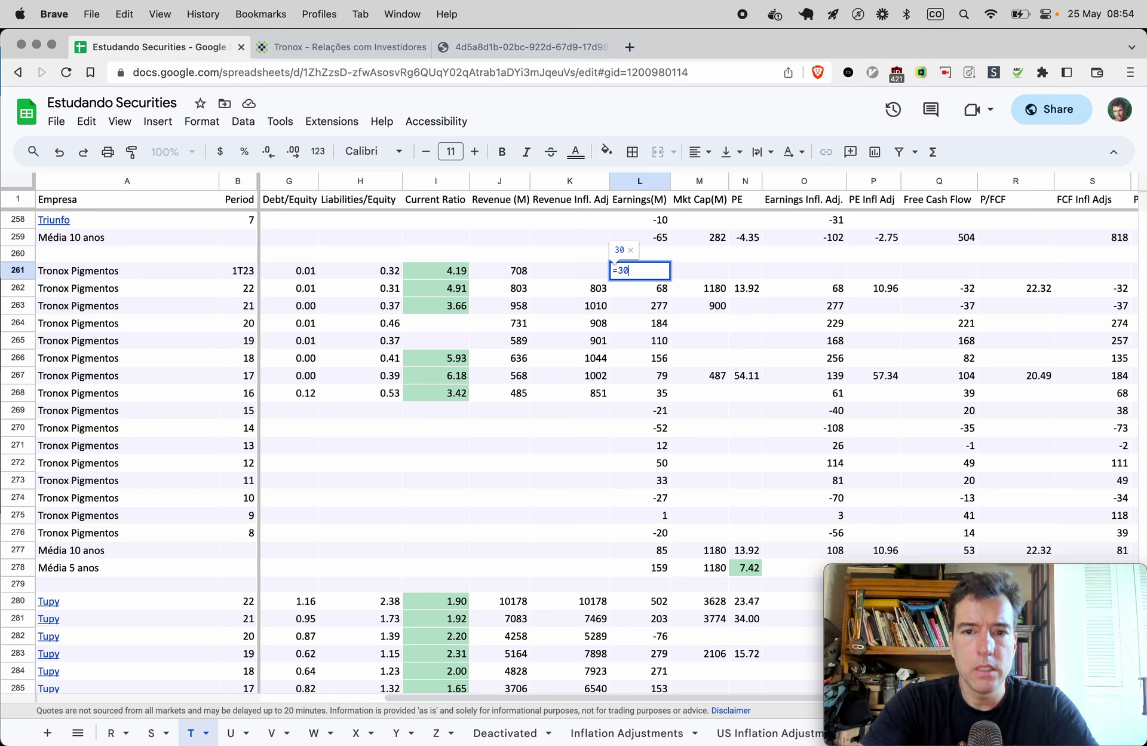
pyautogui.write('*4')
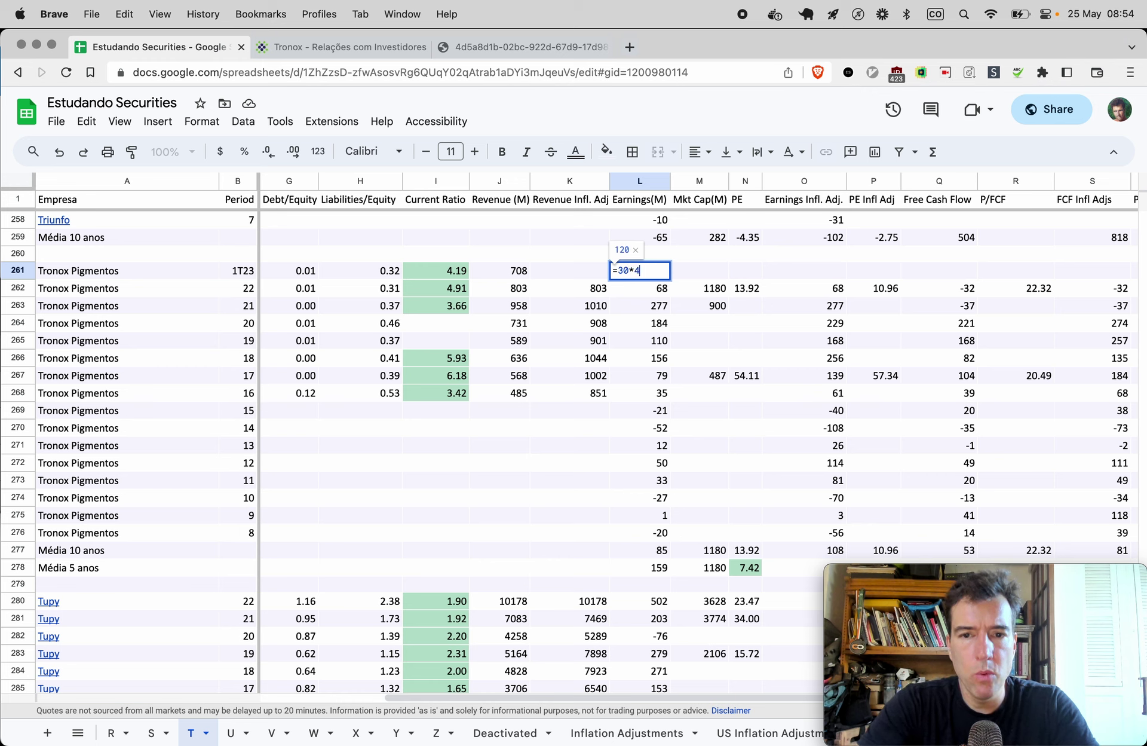
pyautogui.press('Return')
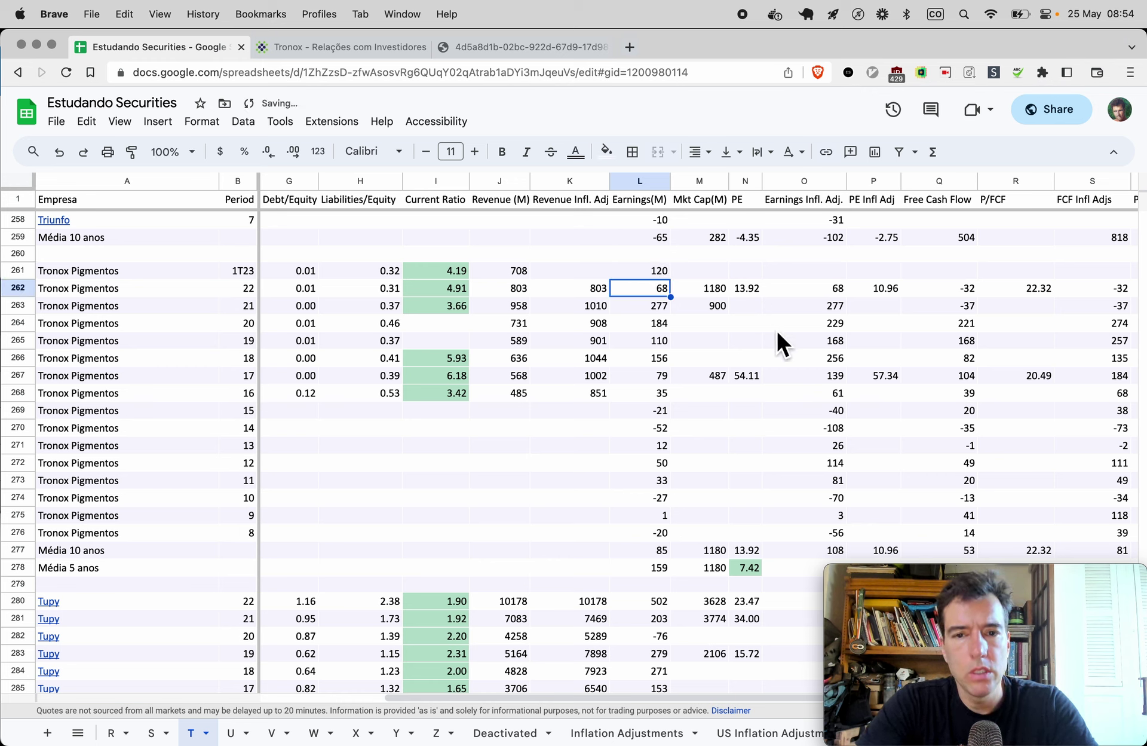
# Find the operating and investing net cash in the ITR report's cash flow statement and combine them as -65-2 in Calculator
pyautogui.hscroll(3, 793, 343)
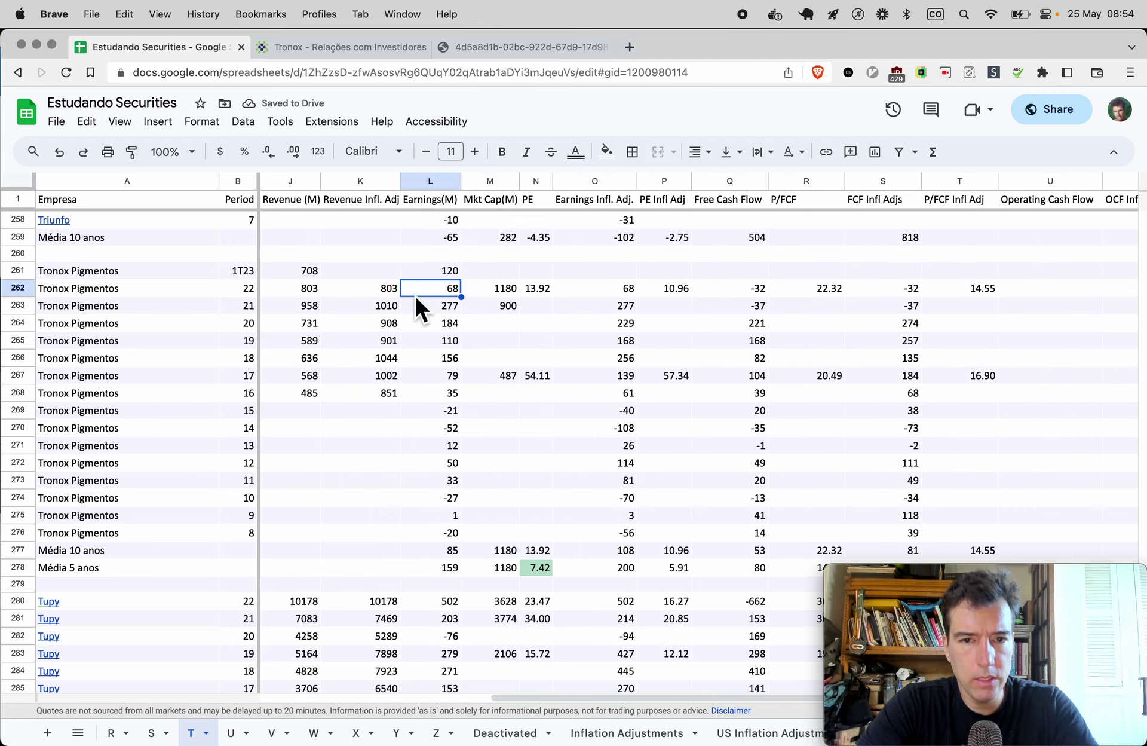
pyautogui.hotkey('ctrl', 'Tab')
pyautogui.scroll(-2, 345, 607)
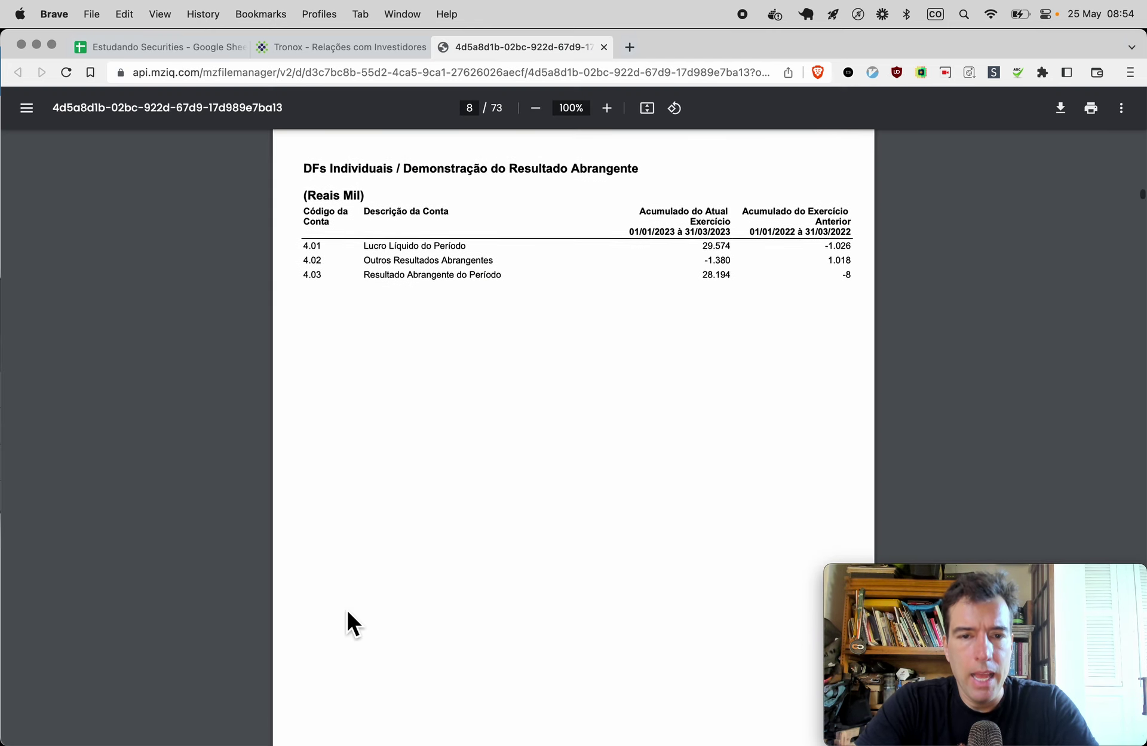
pyautogui.scroll(-10, 347, 612)
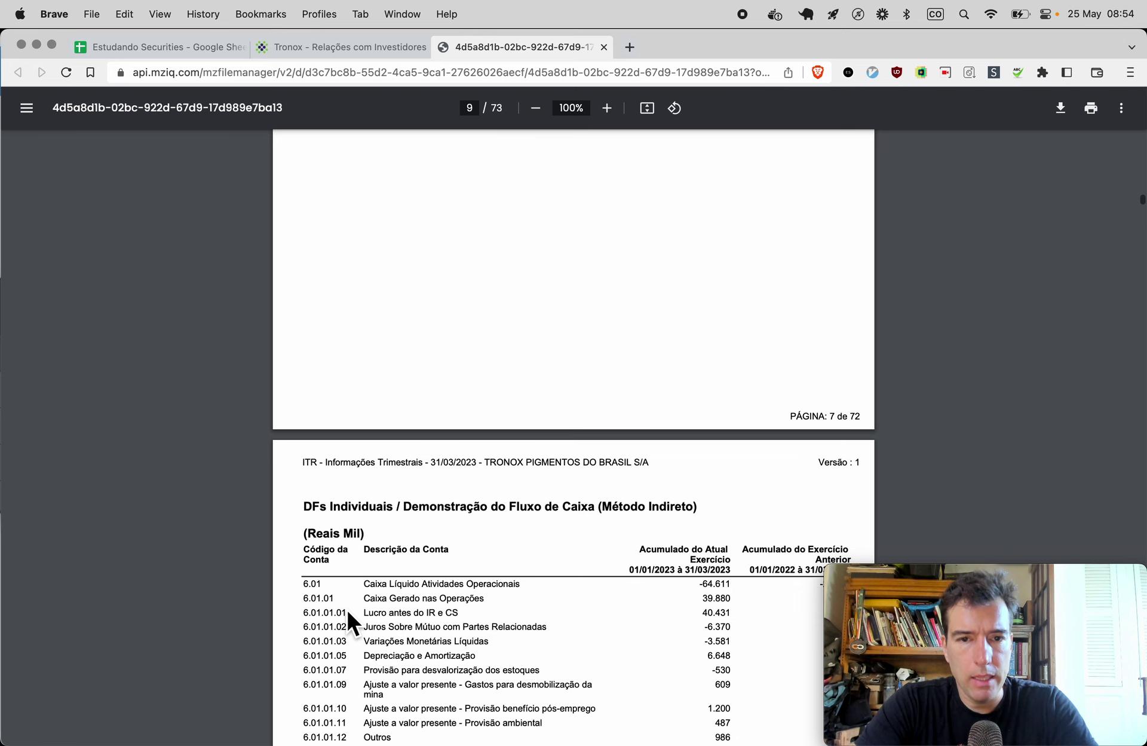
pyautogui.scroll(-3, 347, 611)
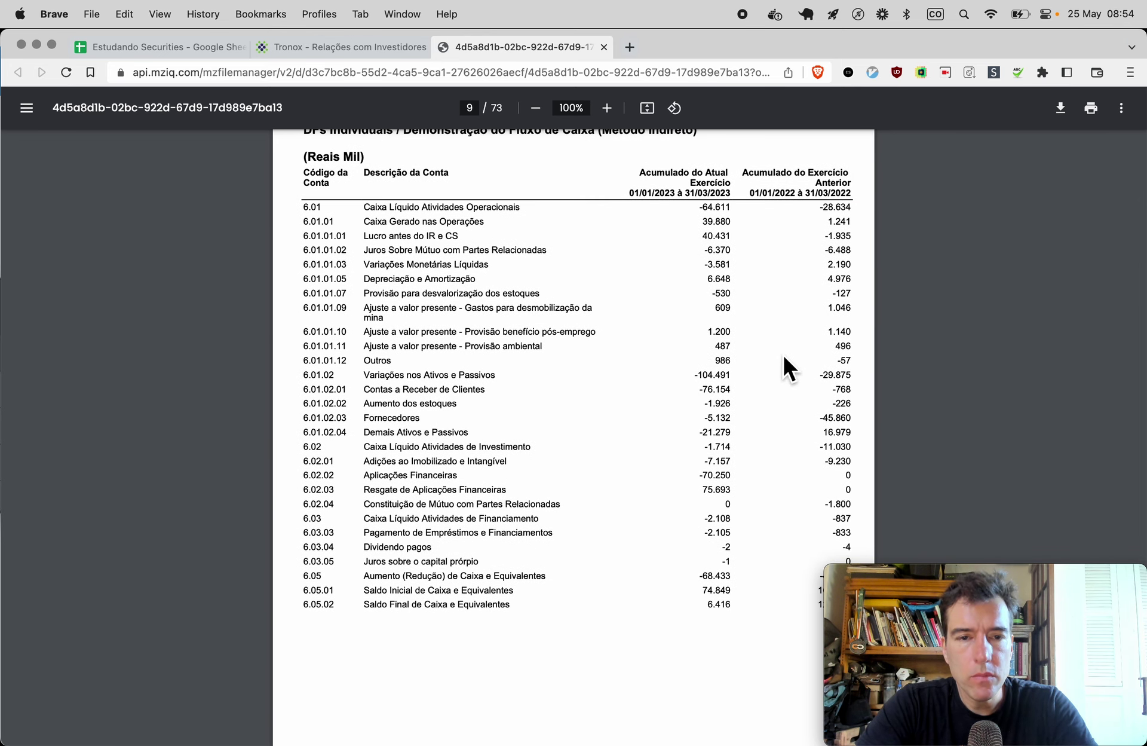
pyautogui.hotkey('ctrl', 'alt', 'space')
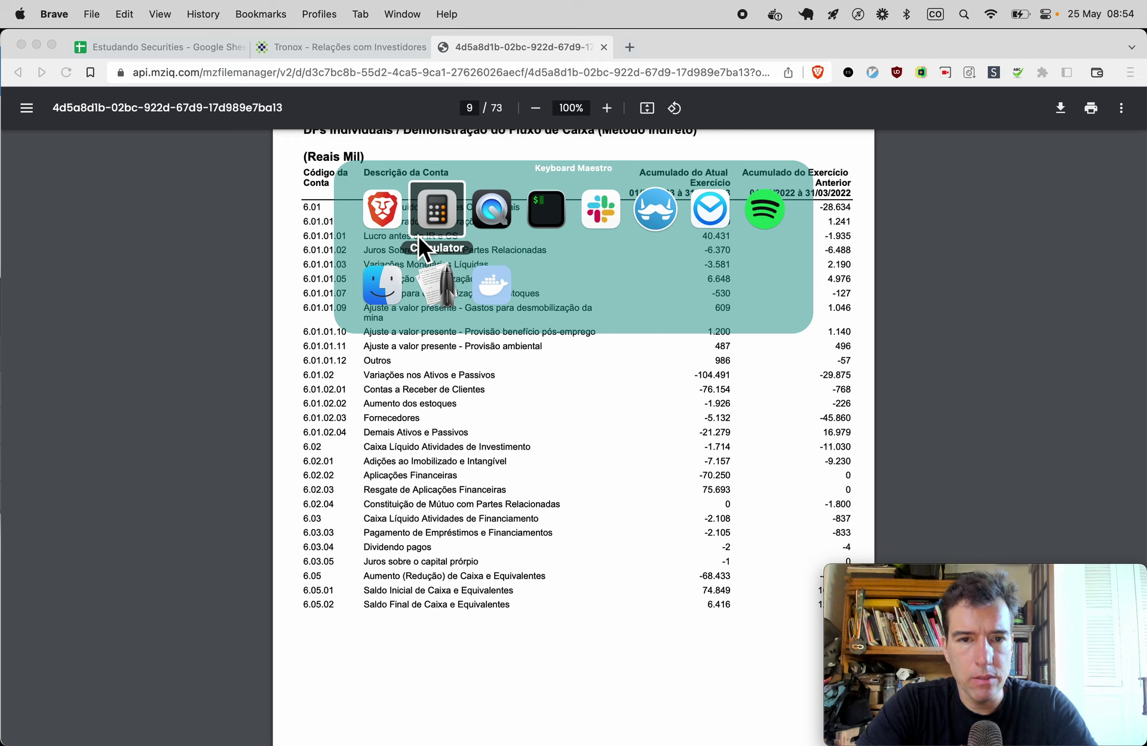
pyautogui.click(418, 236)
pyautogui.press('Escape')
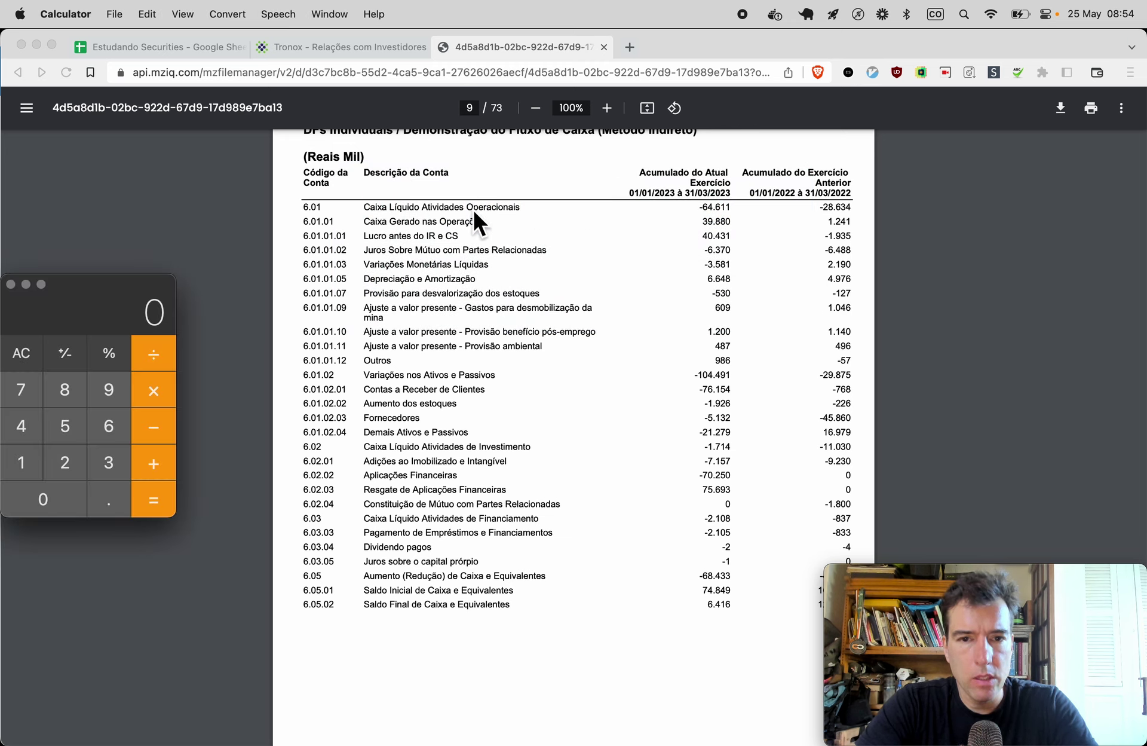
pyautogui.press('0')
pyautogui.press('Escape')
pyautogui.press('6')
pyautogui.press('5')
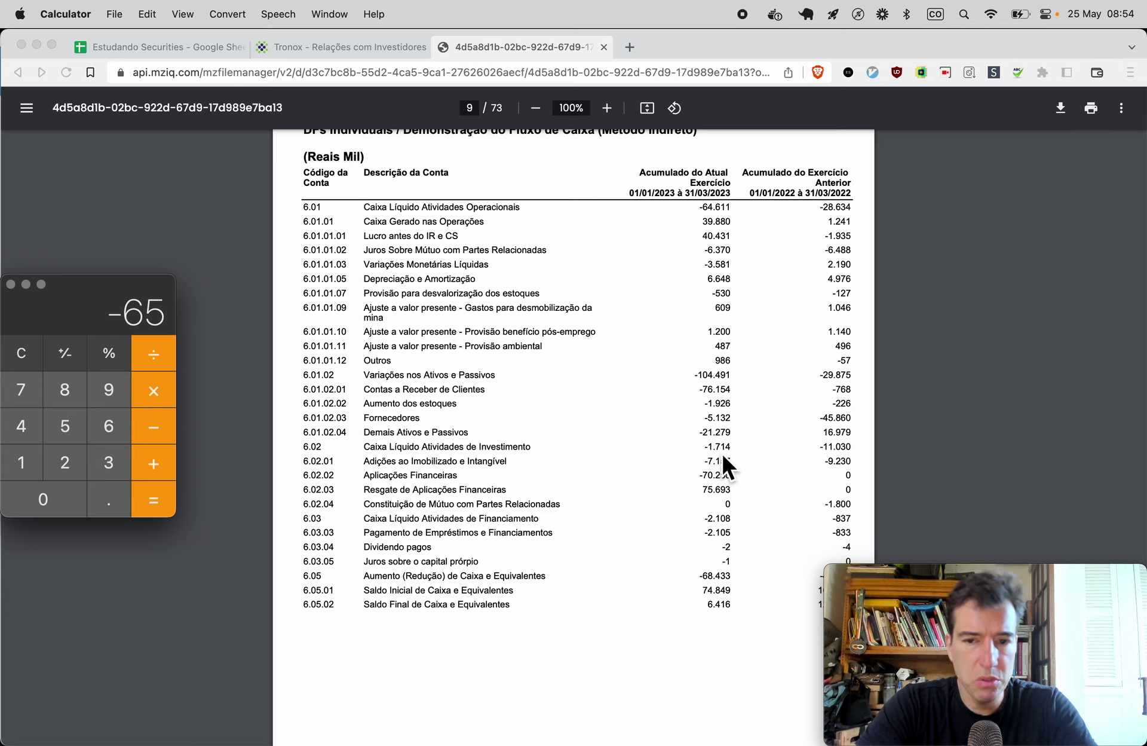
pyautogui.press('-')
pyautogui.press('2')
pyautogui.press('Return')
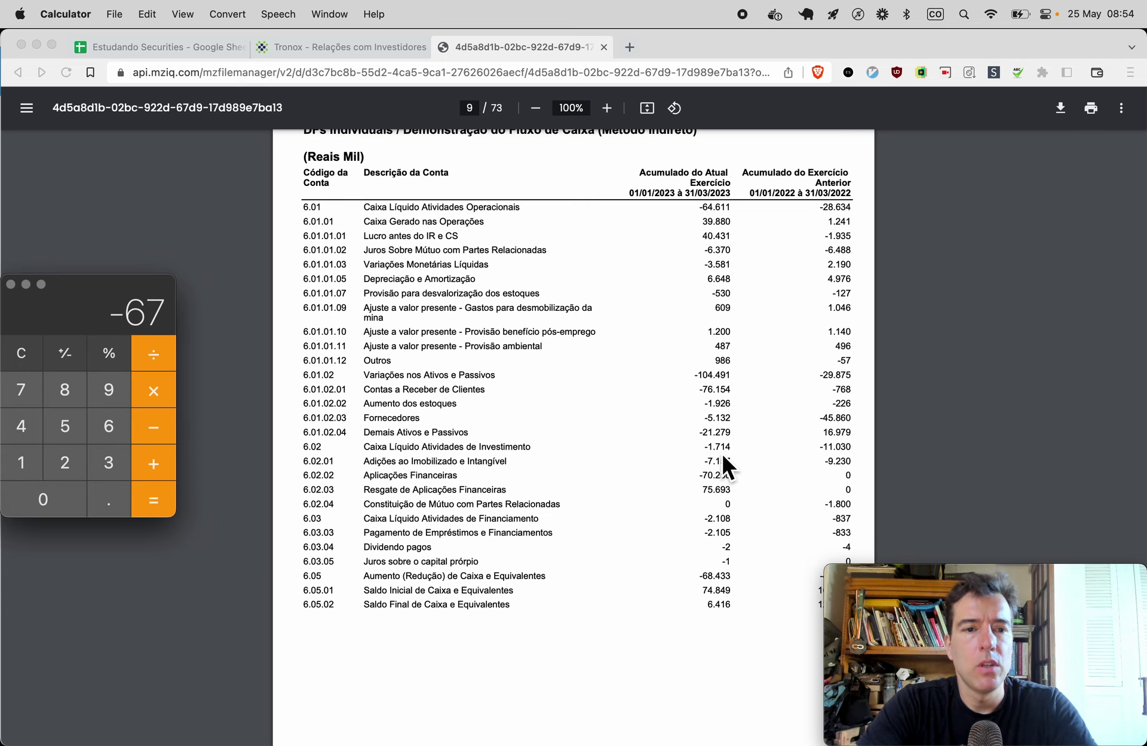
# Enter the annualised free cash flow =-67*4 in the spreadsheet's Tronox Pigmentos 1T23 row, under Earnings Infl. Adj
pyautogui.press('super+Tab')
pyautogui.press('super+1')
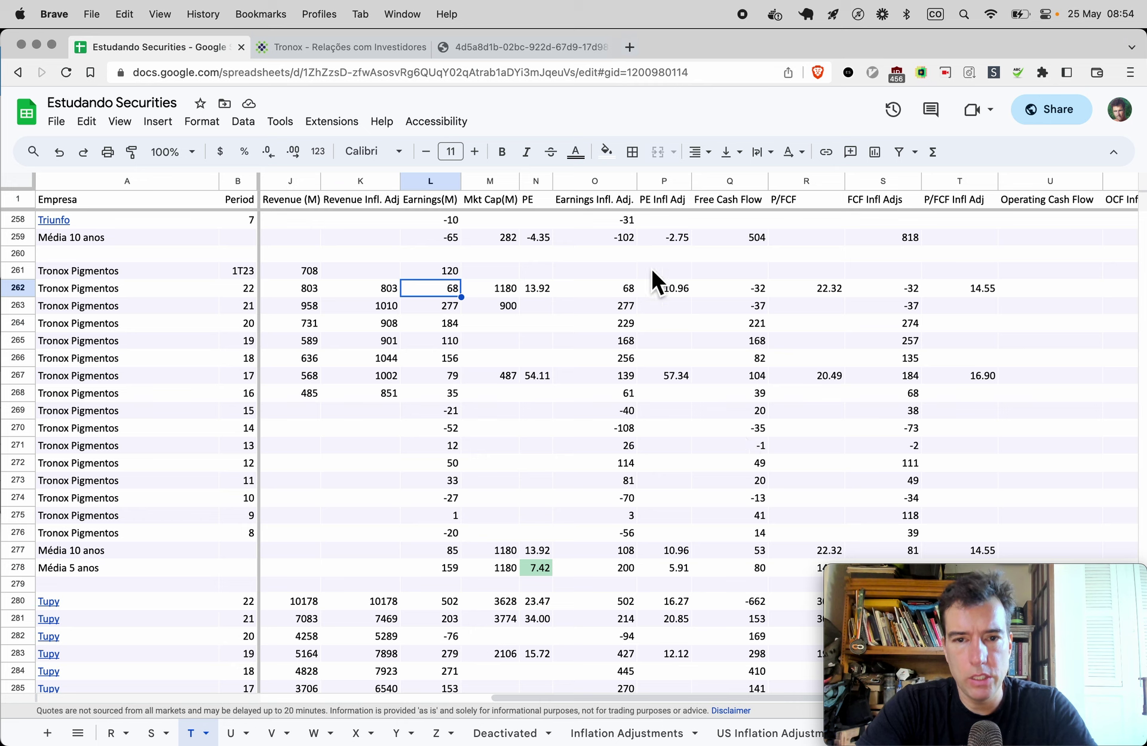
pyautogui.click(624, 267)
pyautogui.write('=-')
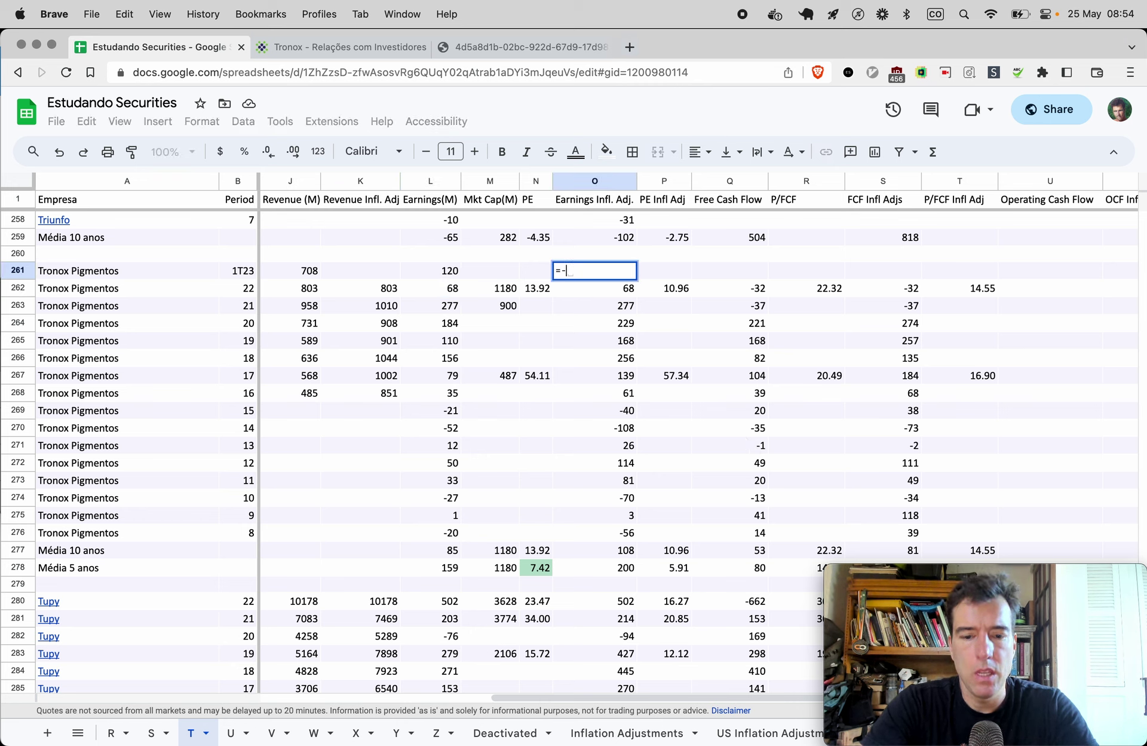
pyautogui.write('67*4')
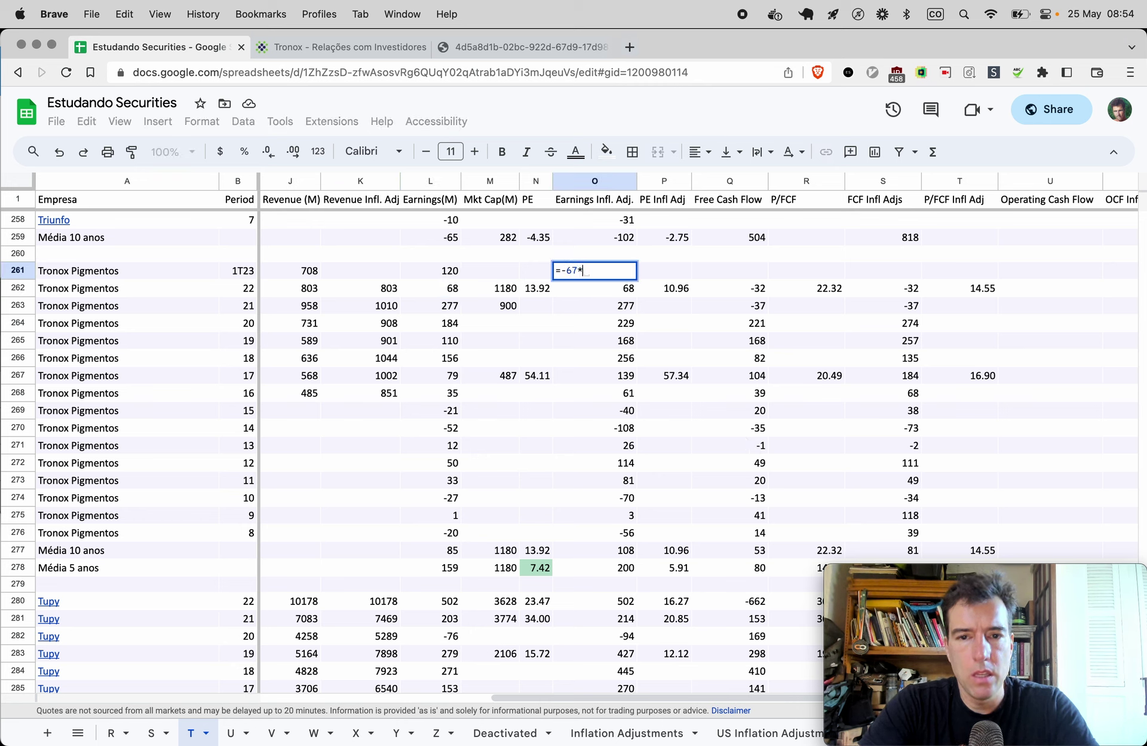
pyautogui.press('Return')
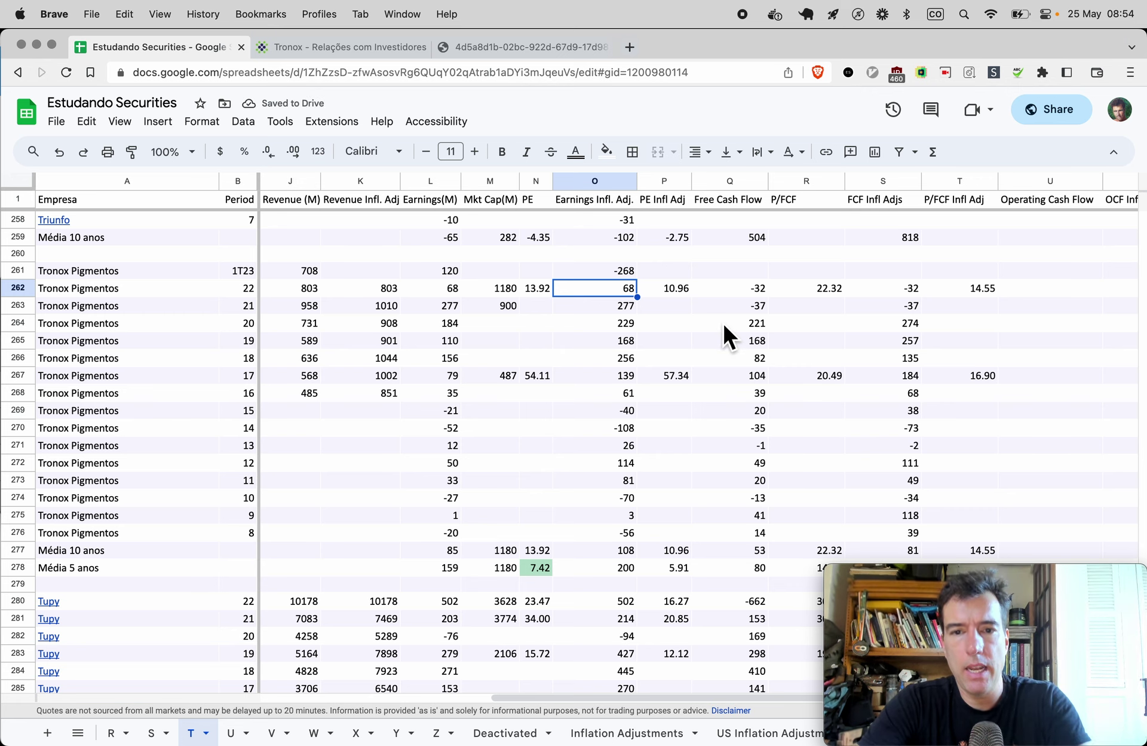
# Move the 1T23 row's annualised cash flow from Earnings Infl. Adj. to Free Cash Flow
pyautogui.press('Up')
pyautogui.press('super+c')
pyautogui.press('Right')
pyautogui.press('Right')
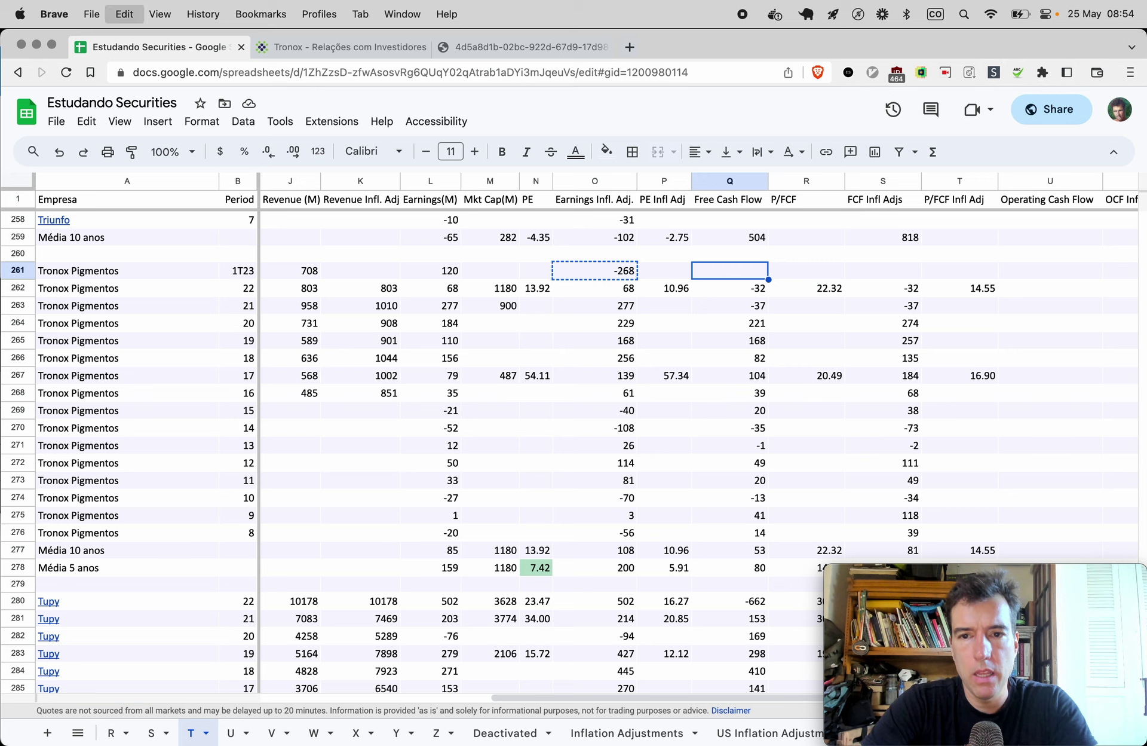
pyautogui.press('super+v')
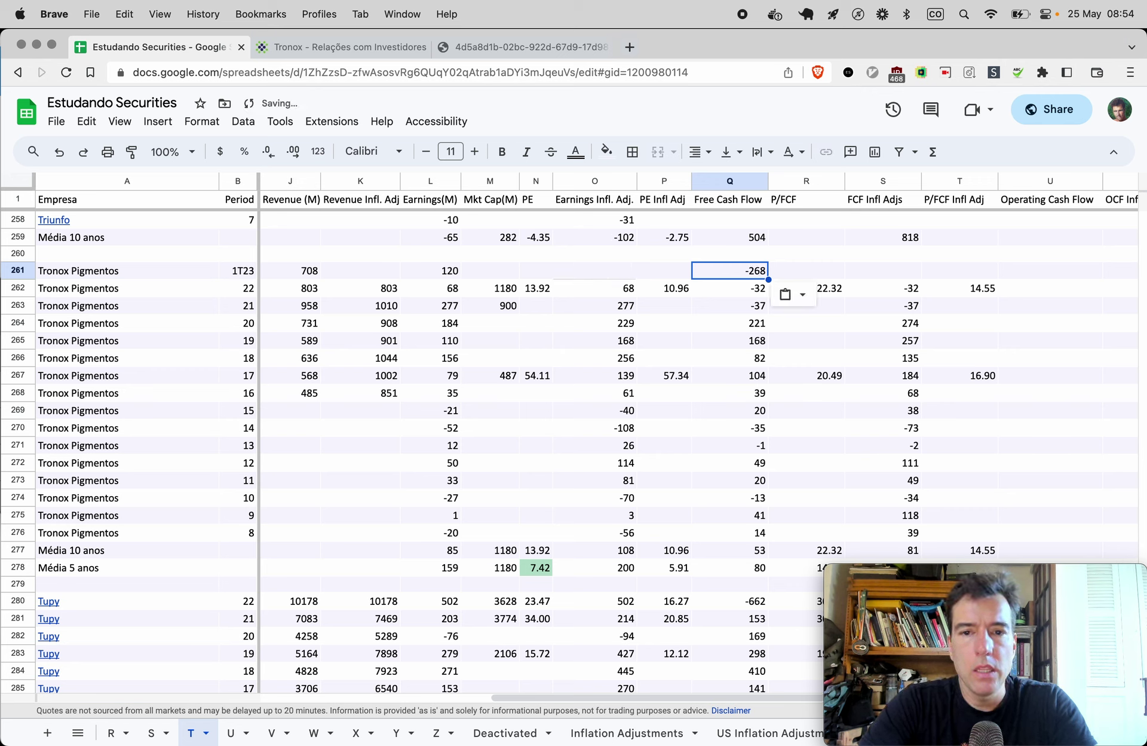
pyautogui.click(600, 239)
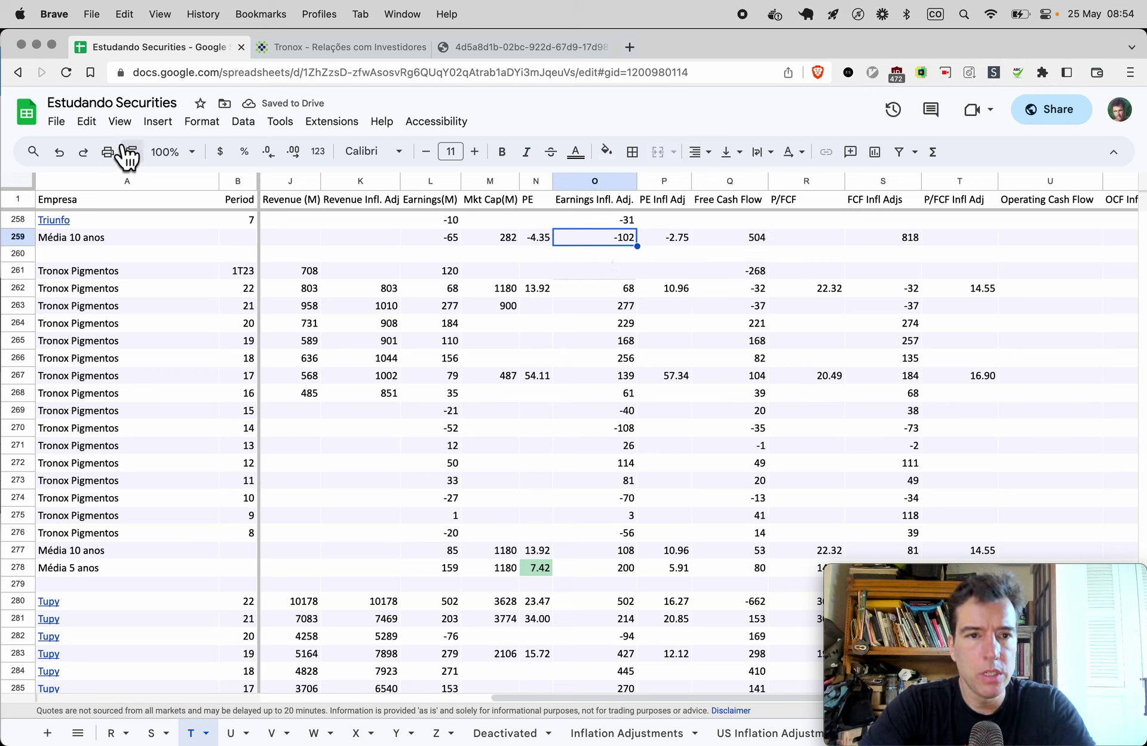
pyautogui.click(604, 269)
pyautogui.press('super+v')
pyautogui.click(608, 432)
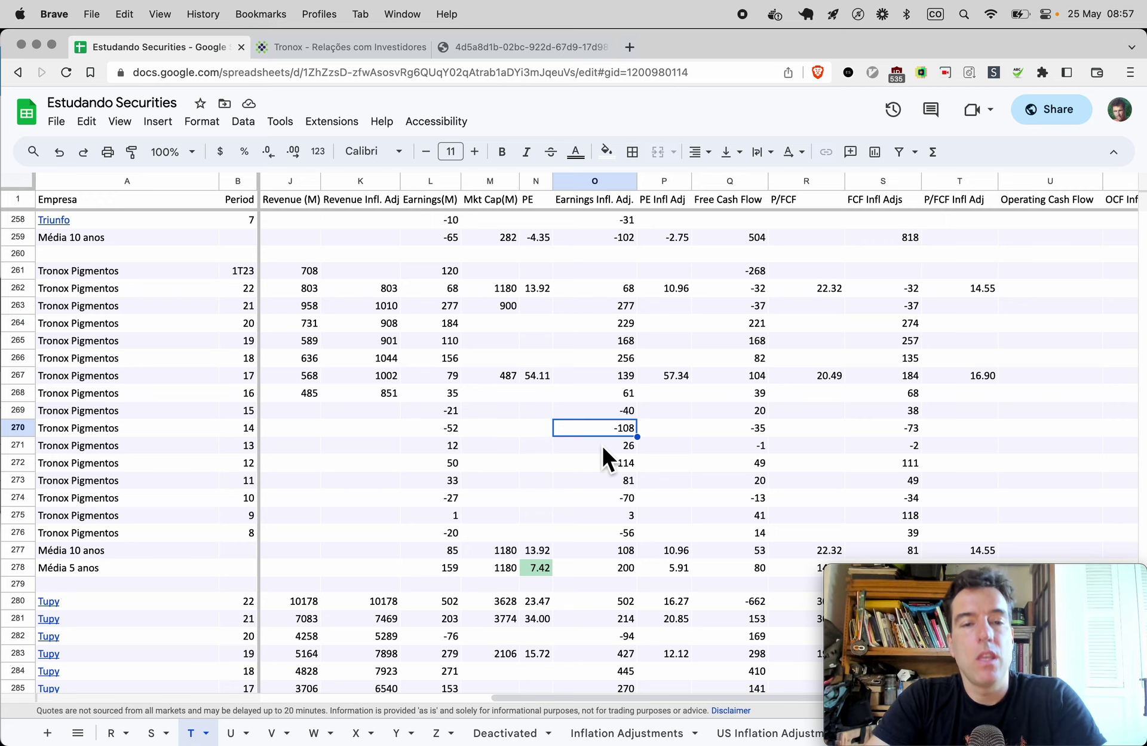
# Search for "tronox pigmentos market cap yahoo finance", open the Yahoo Finance quote page for CRPG5.SA and check the stock's average volume
pyautogui.press('super+t')
pyautogui.write('tron')
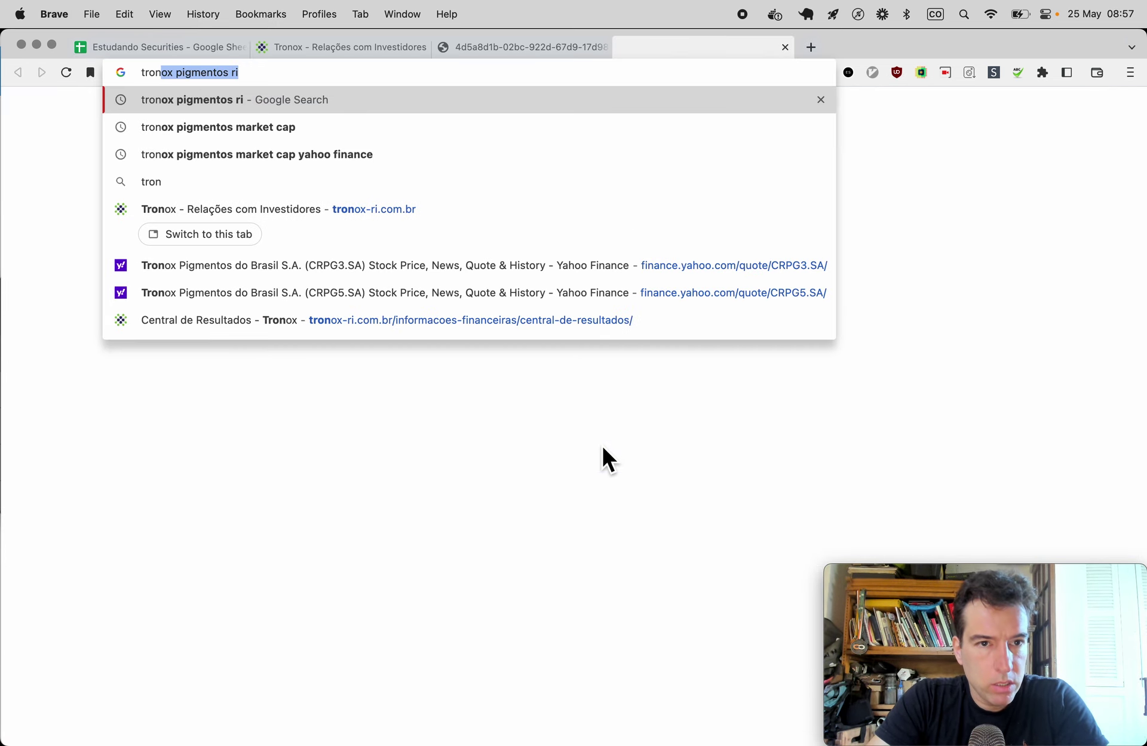
pyautogui.write('ox')
pyautogui.press('Down')
pyautogui.press('Down')
pyautogui.press('Return')
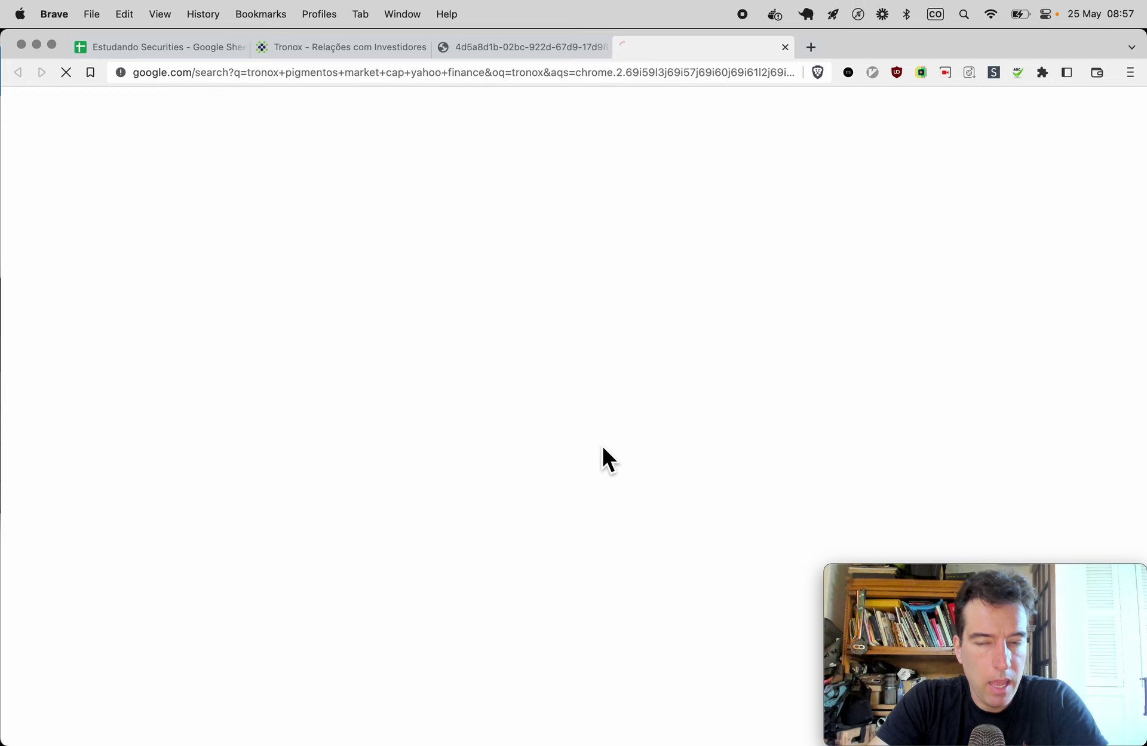
pyautogui.click(235, 270)
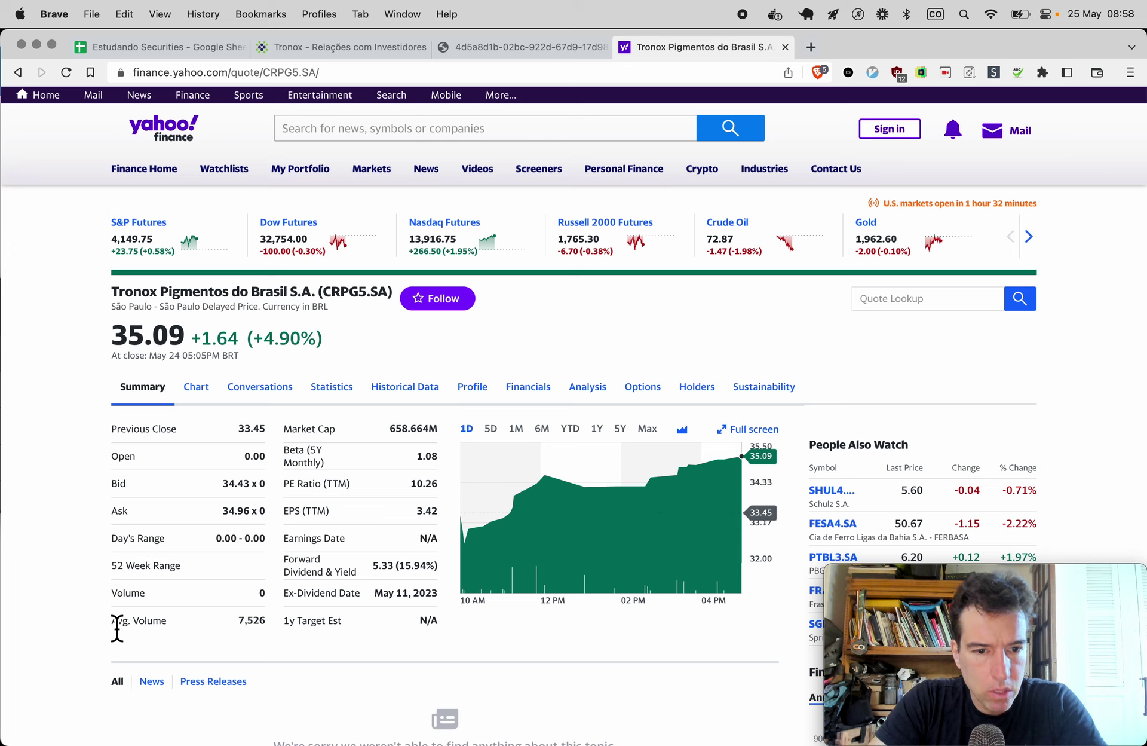
pyautogui.doubleClick(245, 620)
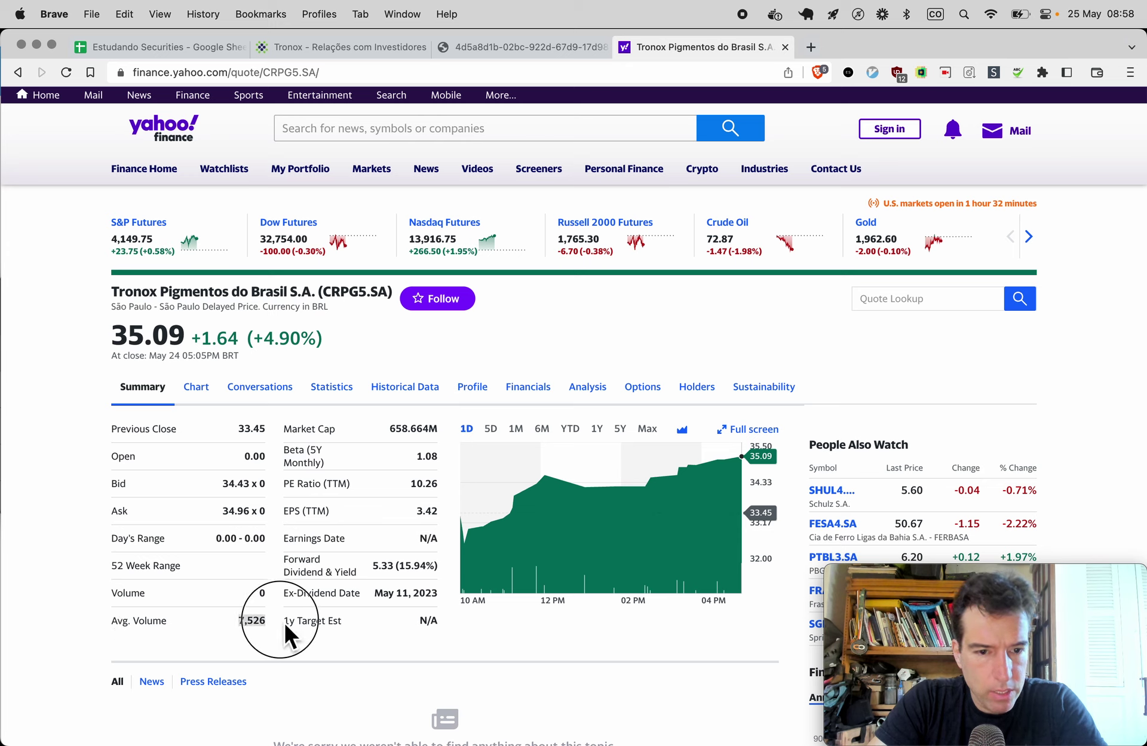